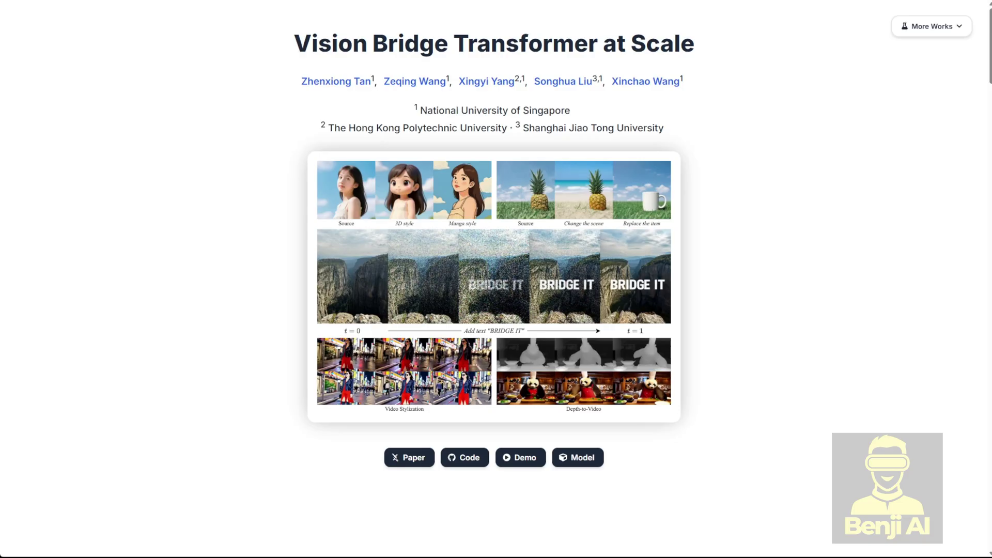
{"action": "scroll", "coordinate": [609, 320], "scroll_direction": "down", "scroll_amount": 6}
{"action": "scroll", "coordinate": [610, 318], "scroll_direction": "down", "scroll_amount": 5}
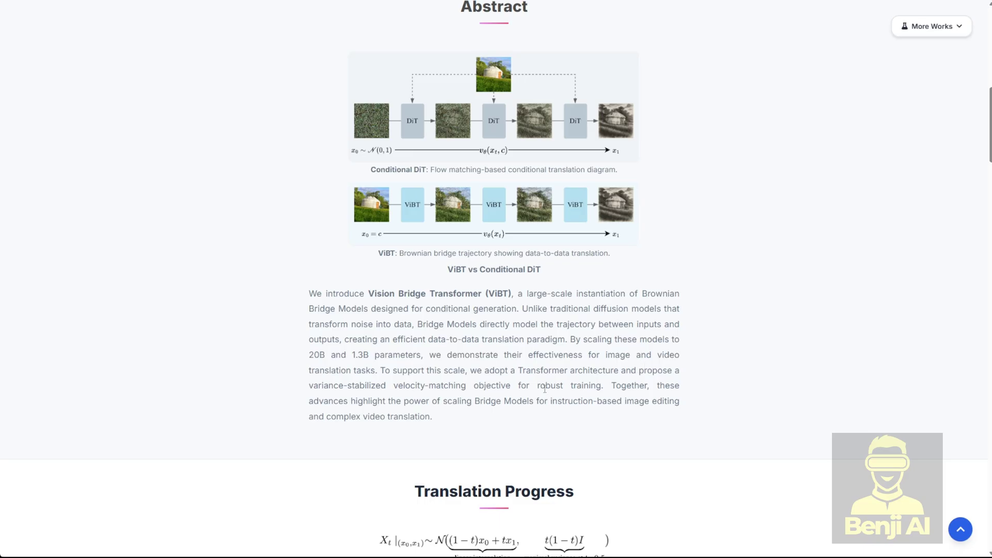
{"action": "scroll", "coordinate": [545, 390], "scroll_direction": "down", "scroll_amount": 3}
{"action": "scroll", "coordinate": [496, 311], "scroll_direction": "down", "scroll_amount": 5}
{"action": "scroll", "coordinate": [472, 263], "scroll_direction": "down", "scroll_amount": 2}
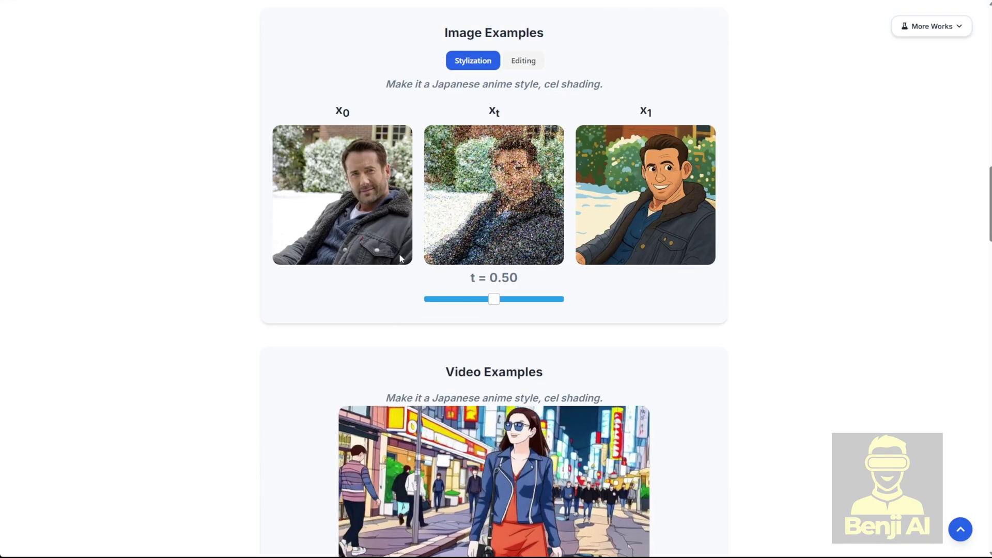
Rewind the ViBT translation preview slider to t=0.00 and select the 'Stylization' heading.
{"action": "left_click_drag", "start_coordinate": [494, 299], "coordinate": [430, 300]}
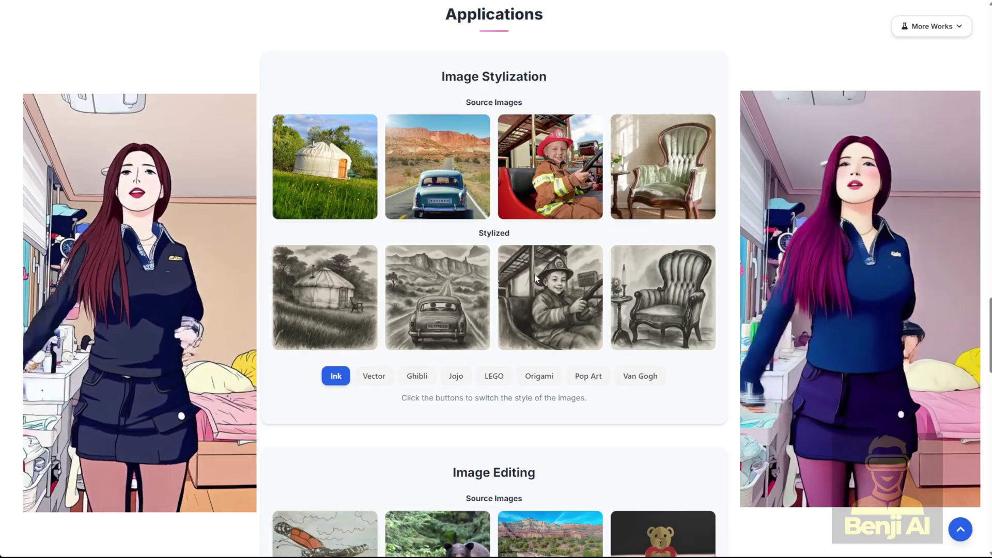
{"action": "double_click", "coordinate": [527, 77]}
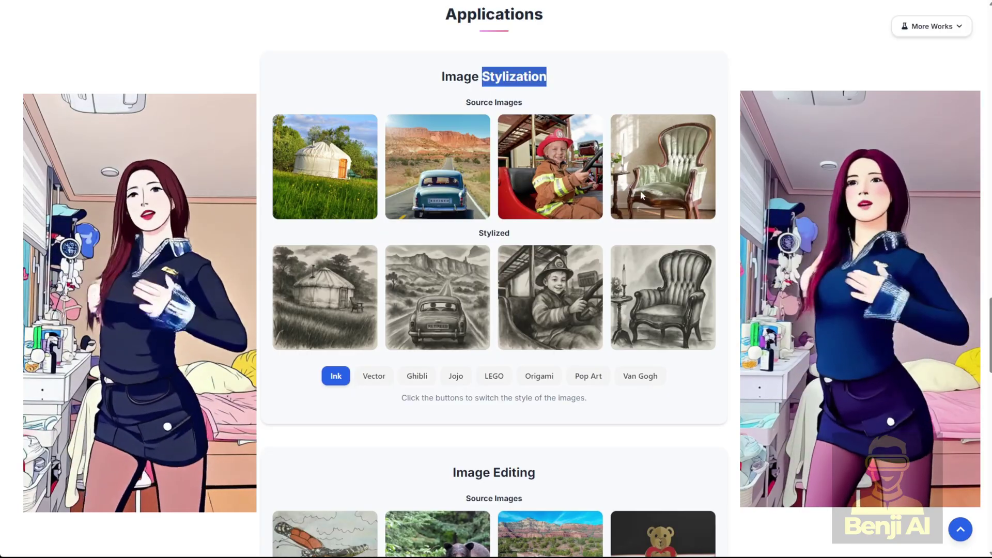
{"action": "scroll", "coordinate": [524, 158], "scroll_direction": "down", "scroll_amount": 5}
{"action": "scroll", "coordinate": [523, 158], "scroll_direction": "down", "scroll_amount": 3}
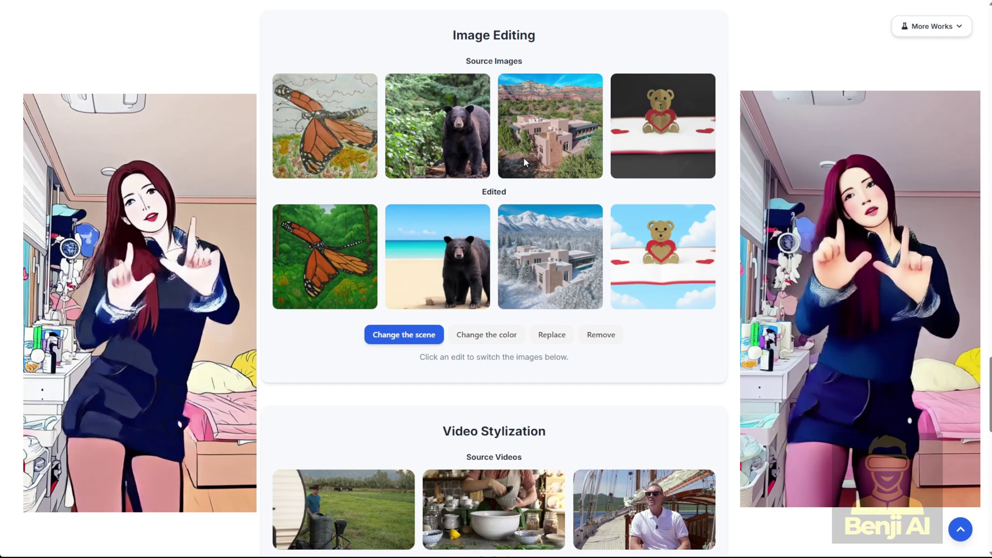
{"action": "scroll", "coordinate": [511, 230], "scroll_direction": "down", "scroll_amount": 3}
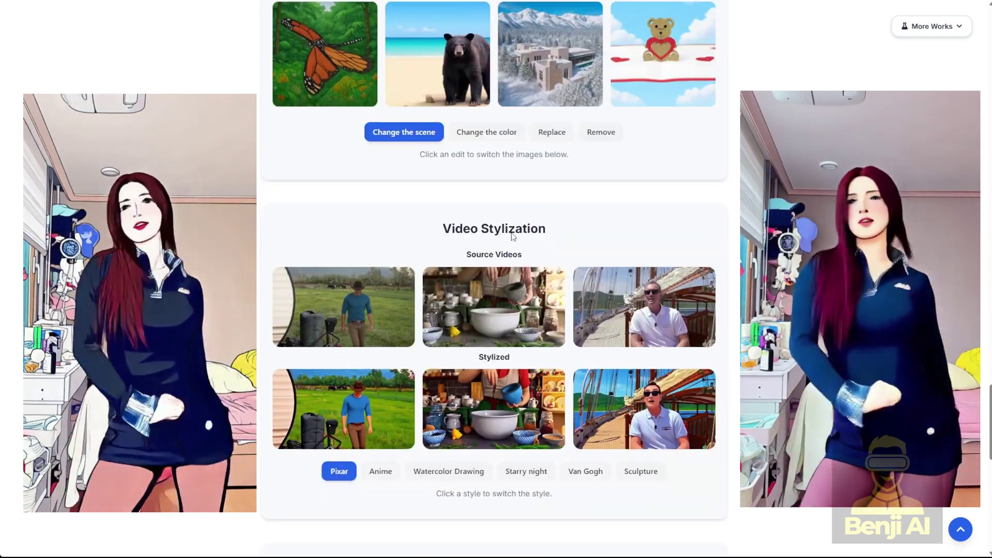
{"action": "scroll", "coordinate": [511, 236], "scroll_direction": "down", "scroll_amount": 5}
{"action": "scroll", "coordinate": [494, 271], "scroll_direction": "up", "scroll_amount": 2}
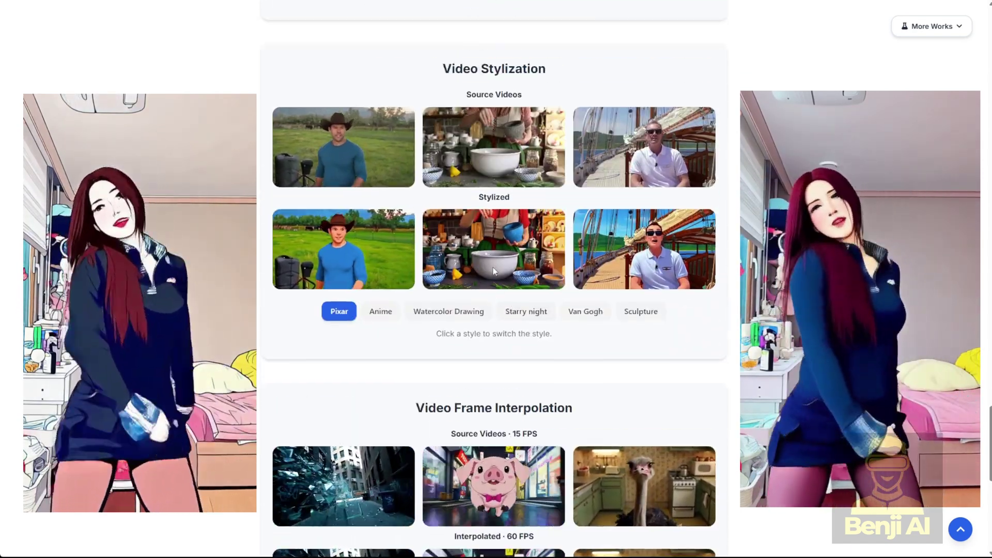
{"action": "scroll", "coordinate": [494, 271], "scroll_direction": "up", "scroll_amount": 1}
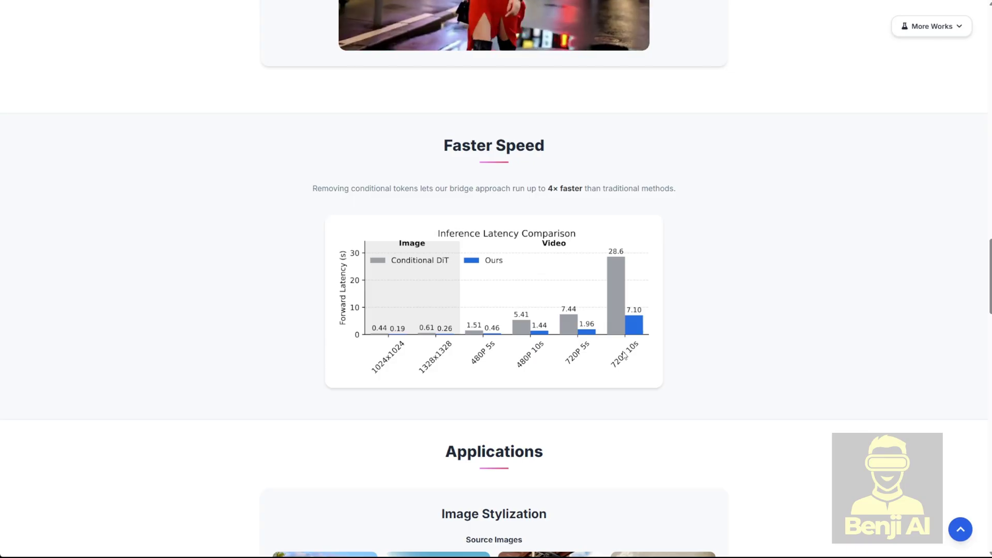
{"action": "scroll", "coordinate": [616, 437], "scroll_direction": "down", "scroll_amount": 6}
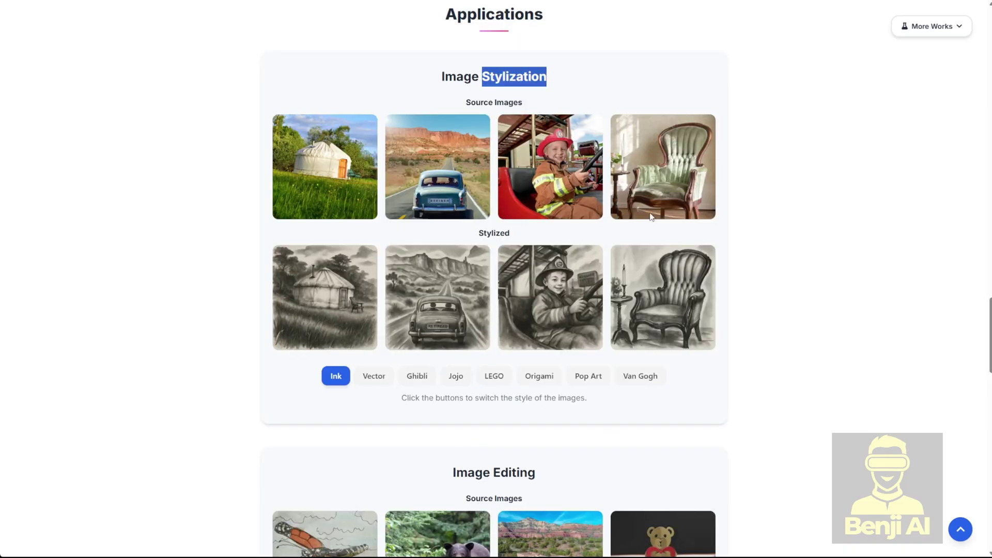
{"action": "scroll", "coordinate": [538, 230], "scroll_direction": "down", "scroll_amount": 3}
{"action": "scroll", "coordinate": [537, 223], "scroll_direction": "down", "scroll_amount": 3}
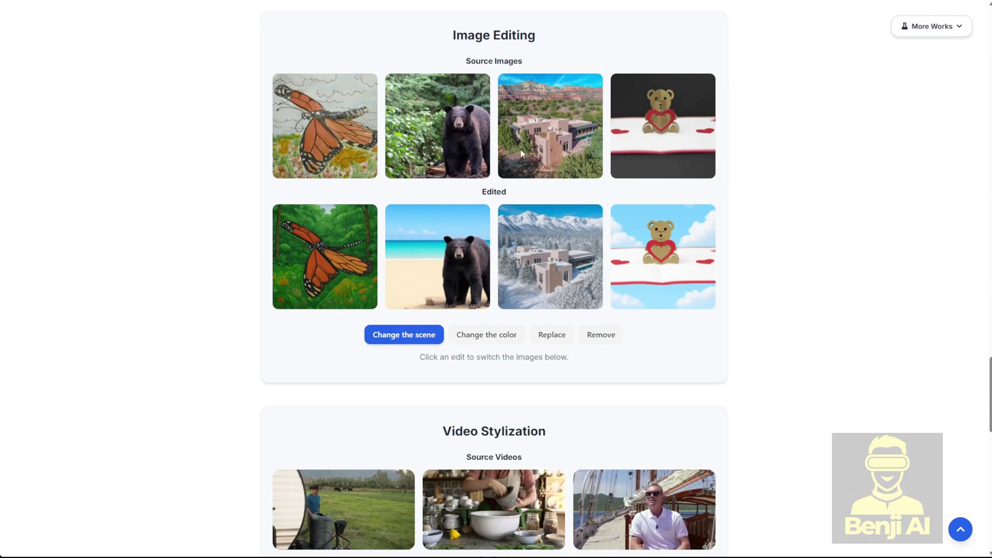
{"action": "scroll", "coordinate": [511, 231], "scroll_direction": "down", "scroll_amount": 3}
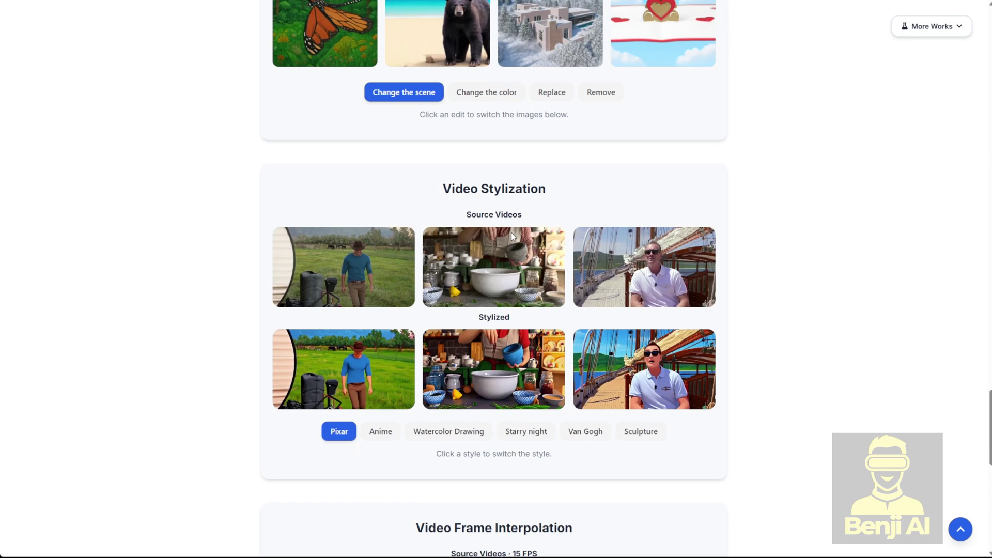
{"action": "scroll", "coordinate": [512, 233], "scroll_direction": "down", "scroll_amount": 3}
{"action": "scroll", "coordinate": [510, 232], "scroll_direction": "down", "scroll_amount": 2}
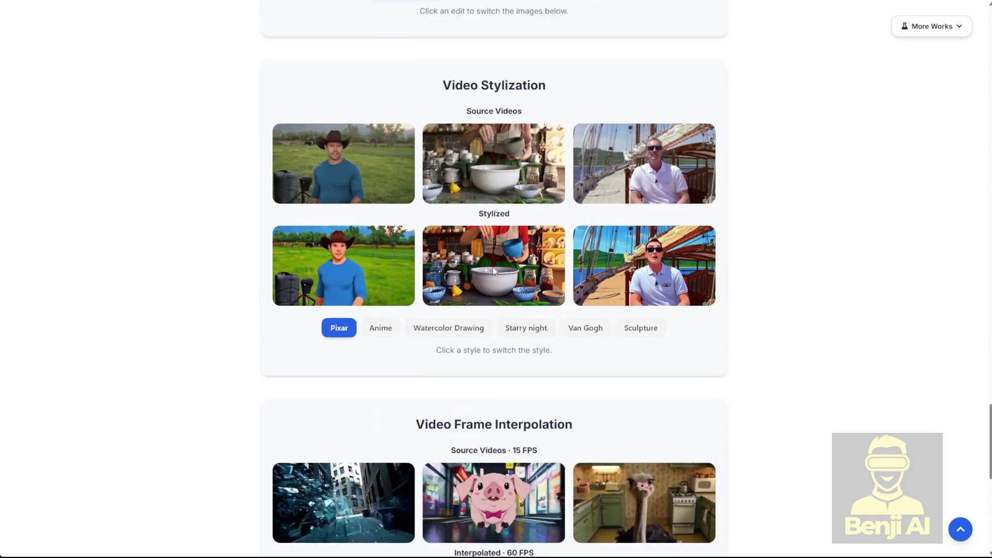
{"action": "scroll", "coordinate": [496, 178], "scroll_direction": "up", "scroll_amount": 3}
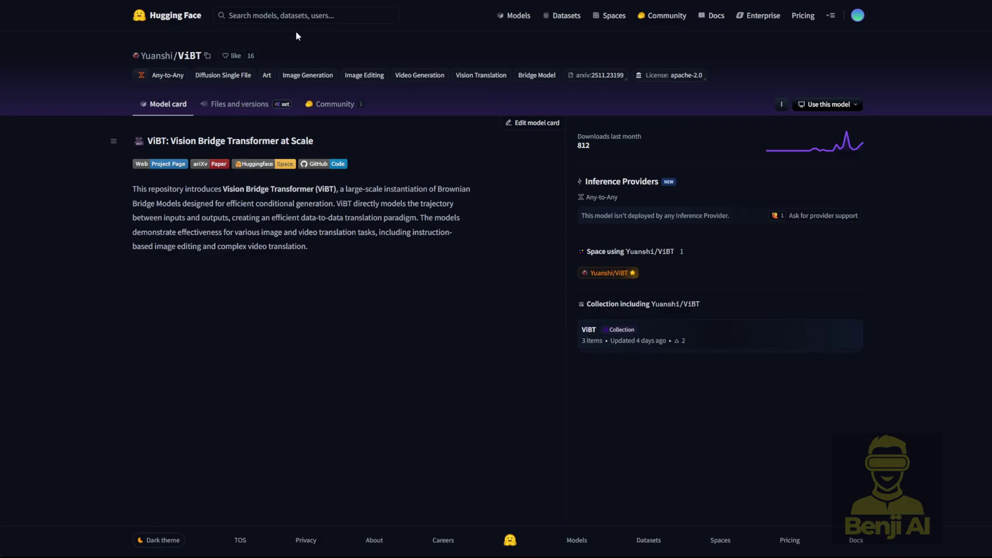
Open the ViBT repo's video folder and highlight the colorization and stylization file names.
{"action": "left_click", "coordinate": [238, 106]}
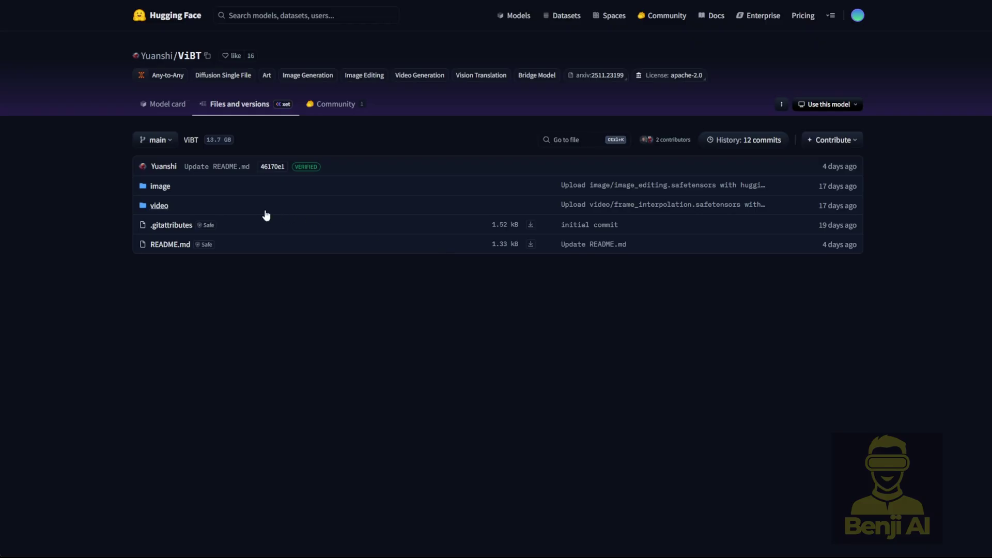
{"action": "left_click", "coordinate": [160, 206]}
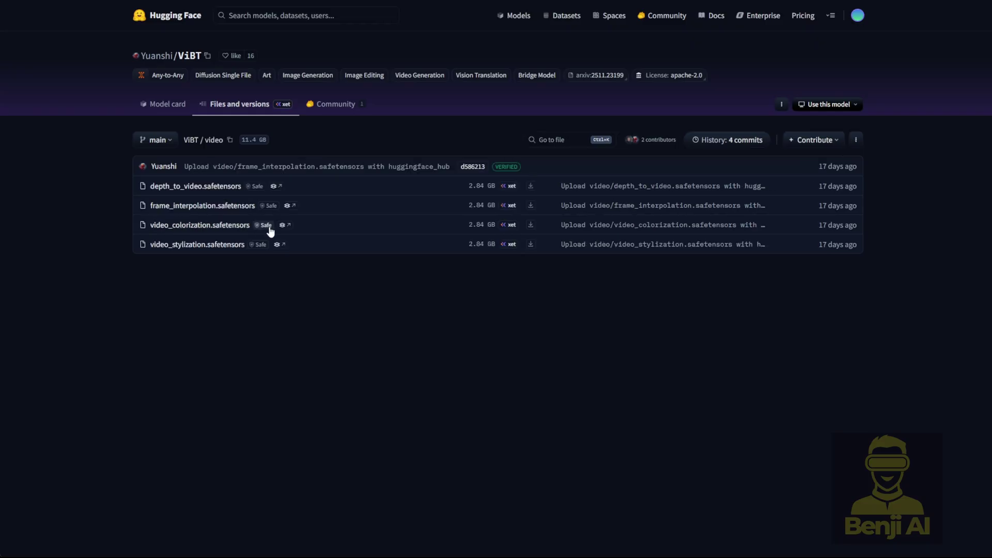
{"action": "left_click_drag", "start_coordinate": [321, 250], "coordinate": [134, 228]}
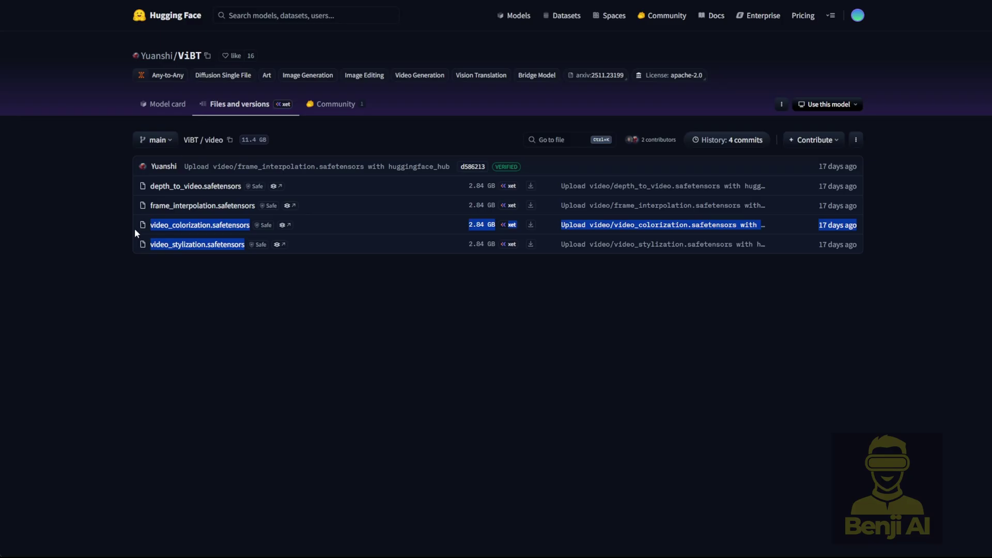
{"action": "left_click", "coordinate": [283, 324]}
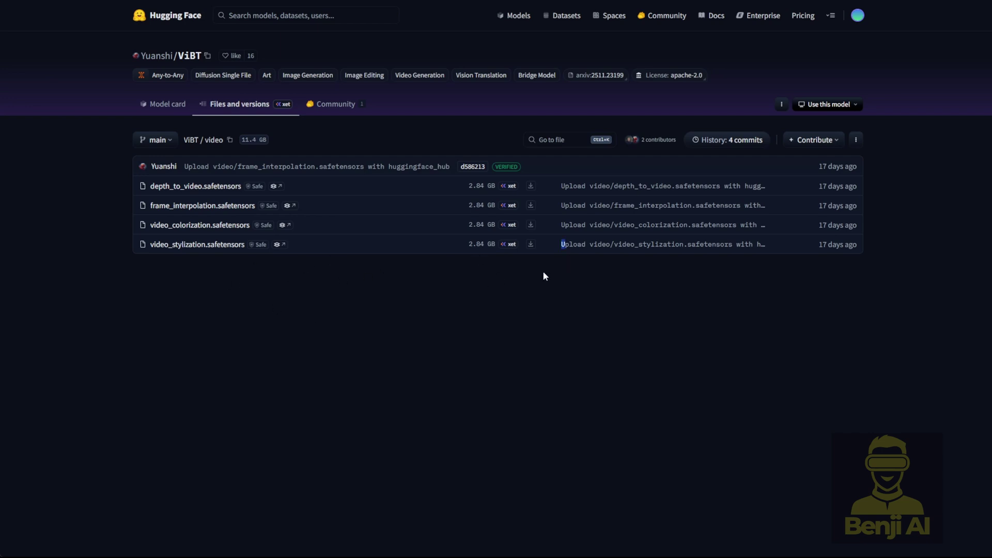
{"action": "left_click_drag", "start_coordinate": [543, 271], "coordinate": [120, 194]}
{"action": "left_click", "coordinate": [471, 321]}
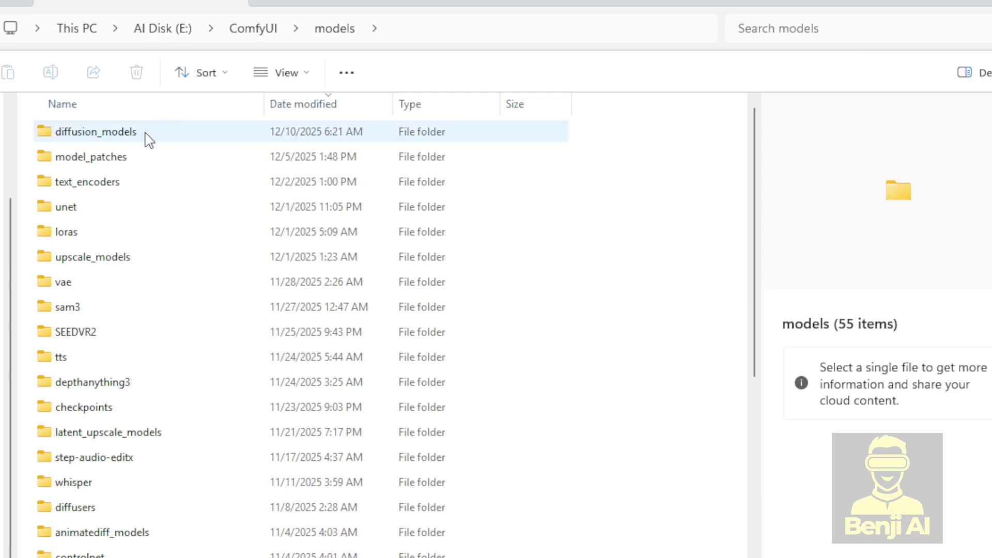
Open the diffusion_models folder and then its ViBT subfolder to see the models.
{"action": "double_click", "coordinate": [146, 134]}
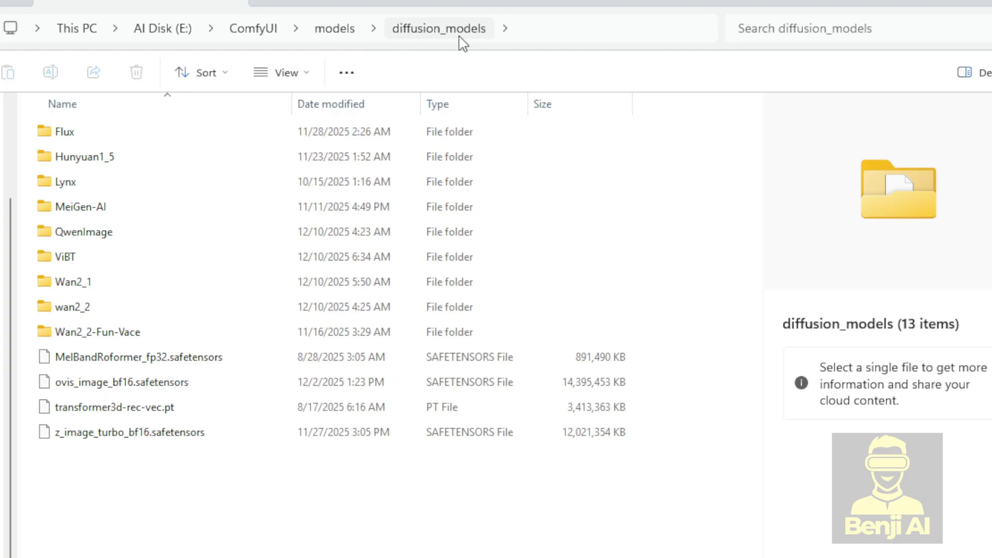
{"action": "left_click", "coordinate": [68, 262]}
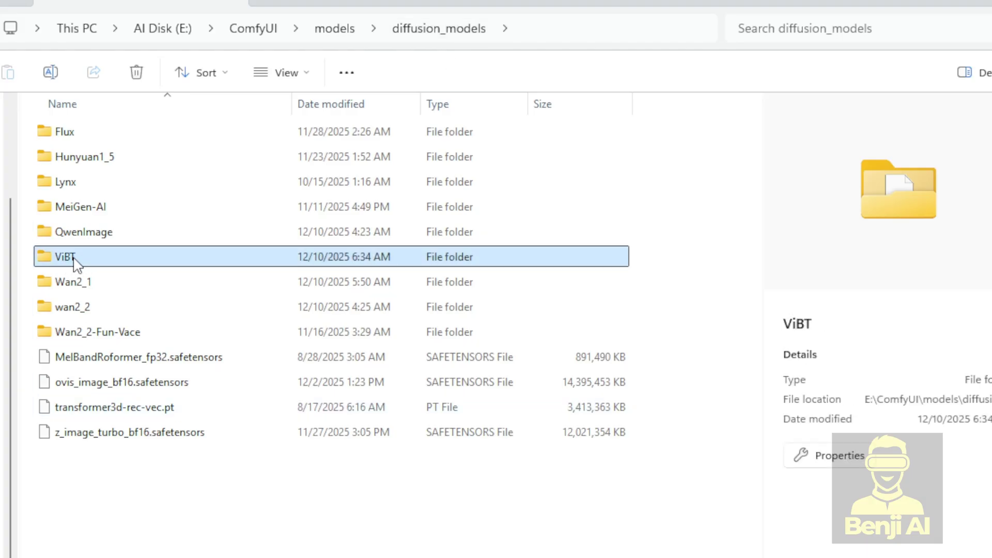
{"action": "double_click", "coordinate": [87, 263]}
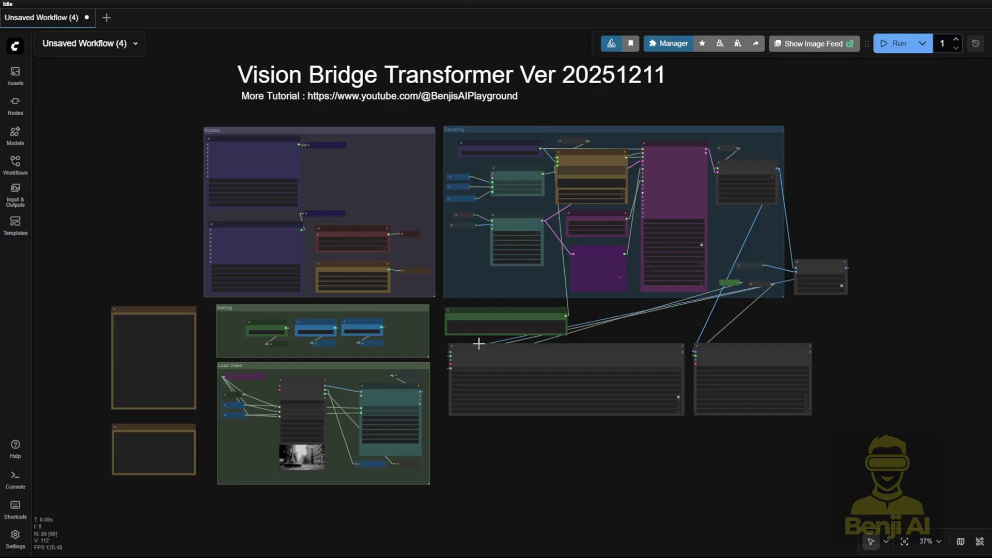
{"action": "scroll", "coordinate": [479, 343], "scroll_direction": "up", "scroll_amount": 2}
{"action": "scroll", "coordinate": [478, 343], "scroll_direction": "up", "scroll_amount": 2}
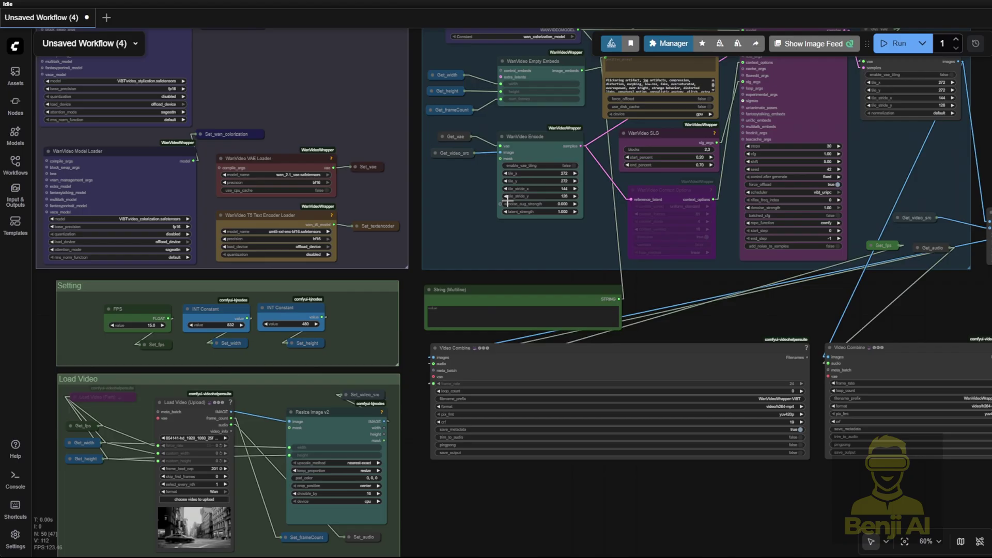
{"action": "scroll", "coordinate": [478, 237], "scroll_direction": "up", "scroll_amount": 2}
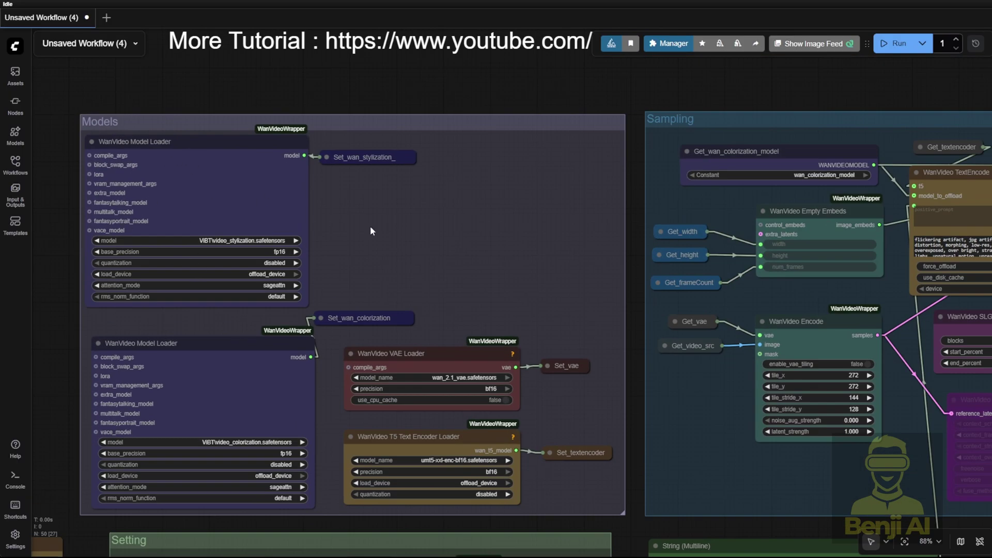
{"action": "scroll", "coordinate": [377, 224], "scroll_direction": "down", "scroll_amount": 2}
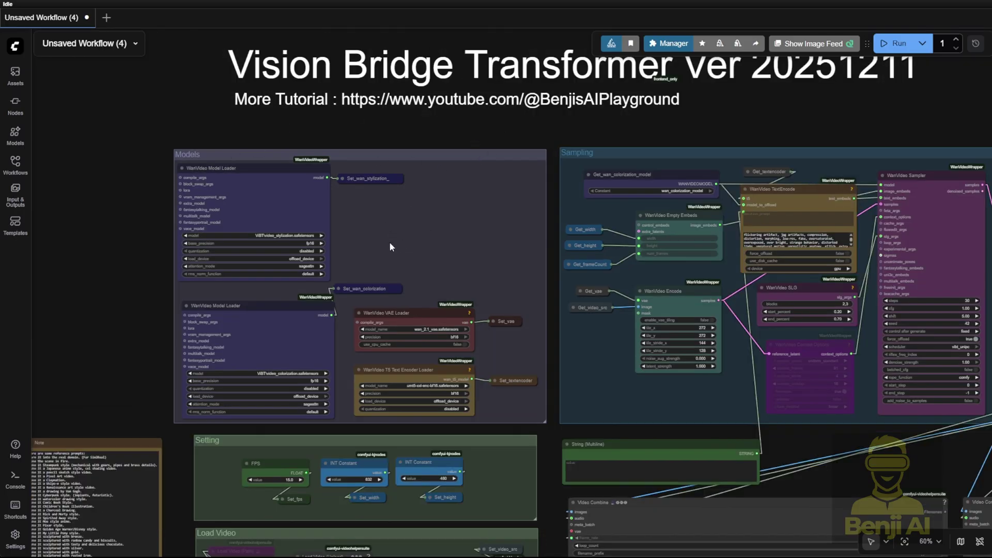
{"action": "scroll", "coordinate": [269, 286], "scroll_direction": "up", "scroll_amount": 2}
{"action": "scroll", "coordinate": [269, 285], "scroll_direction": "up", "scroll_amount": 2}
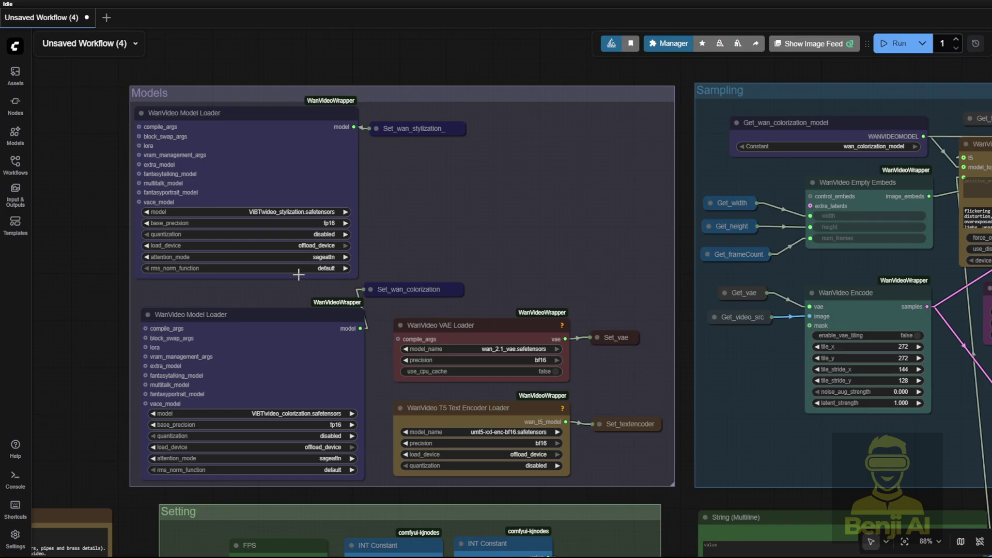
{"action": "scroll", "coordinate": [303, 274], "scroll_direction": "up", "scroll_amount": 2}
{"action": "left_click_drag", "start_coordinate": [446, 189], "coordinate": [474, 223]}
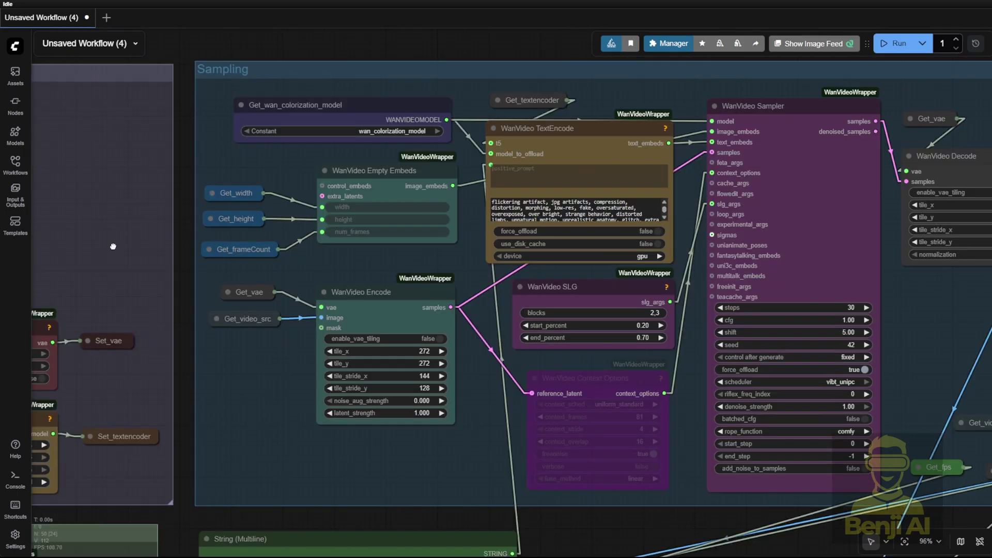
{"action": "left_click_drag", "start_coordinate": [148, 240], "coordinate": [107, 251]}
{"action": "scroll", "coordinate": [378, 132], "scroll_direction": "up", "scroll_amount": 1}
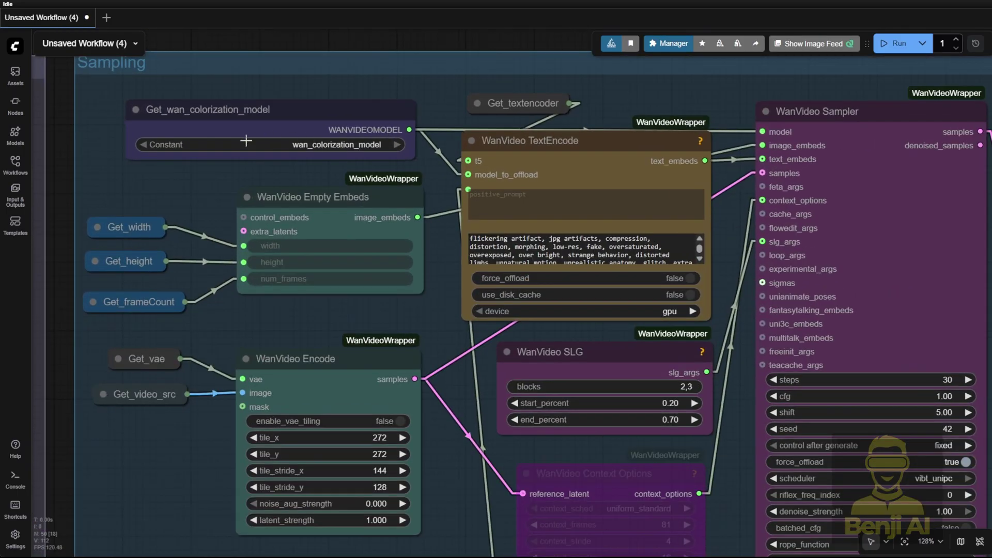
{"action": "scroll", "coordinate": [294, 152], "scroll_direction": "up", "scroll_amount": 2}
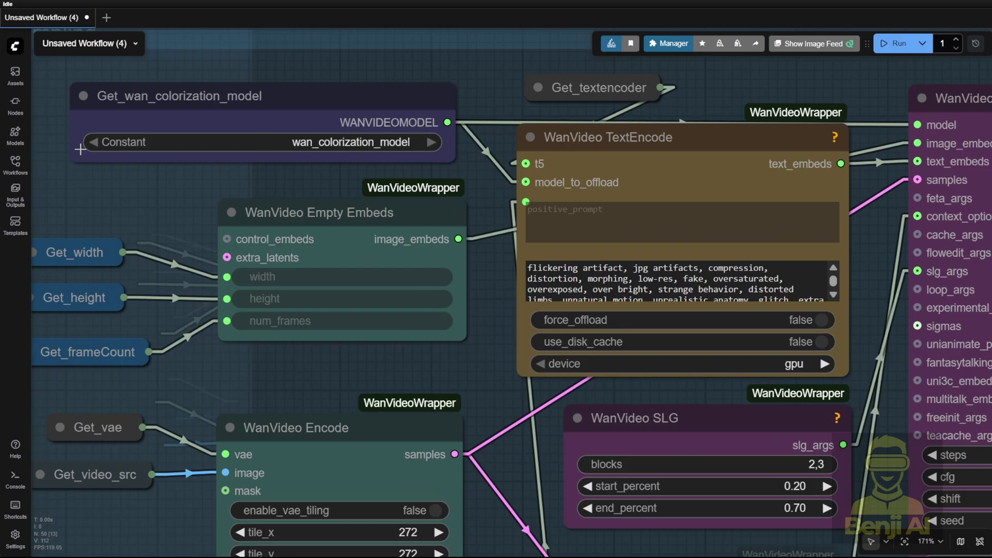
Switch the model getter to wan_stylization_model and connect it to the WanVideo Sampler's model input.
{"action": "left_click", "coordinate": [430, 142]}
{"action": "left_click", "coordinate": [393, 101]}
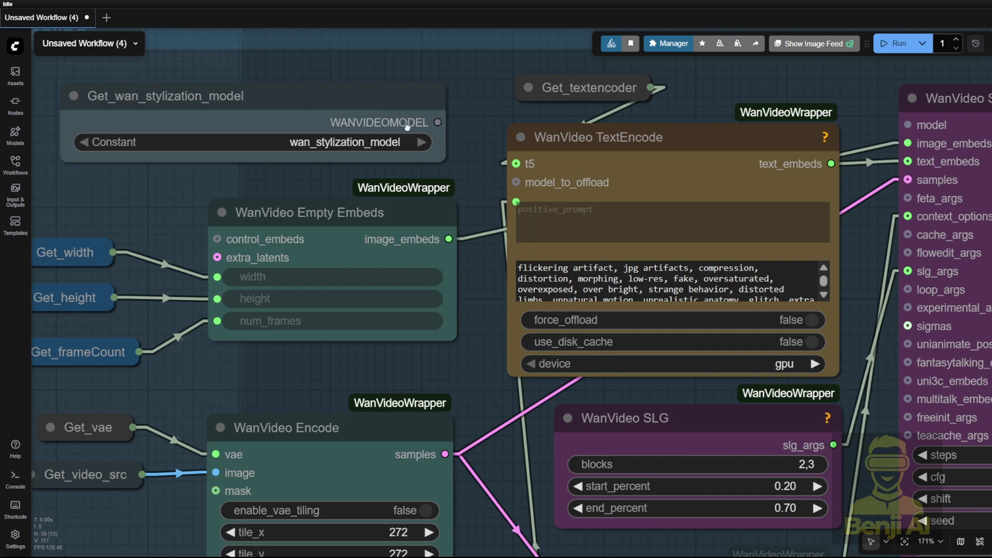
{"action": "left_click_drag", "start_coordinate": [466, 167], "coordinate": [342, 165]}
{"action": "left_click_drag", "start_coordinate": [324, 122], "coordinate": [795, 123]}
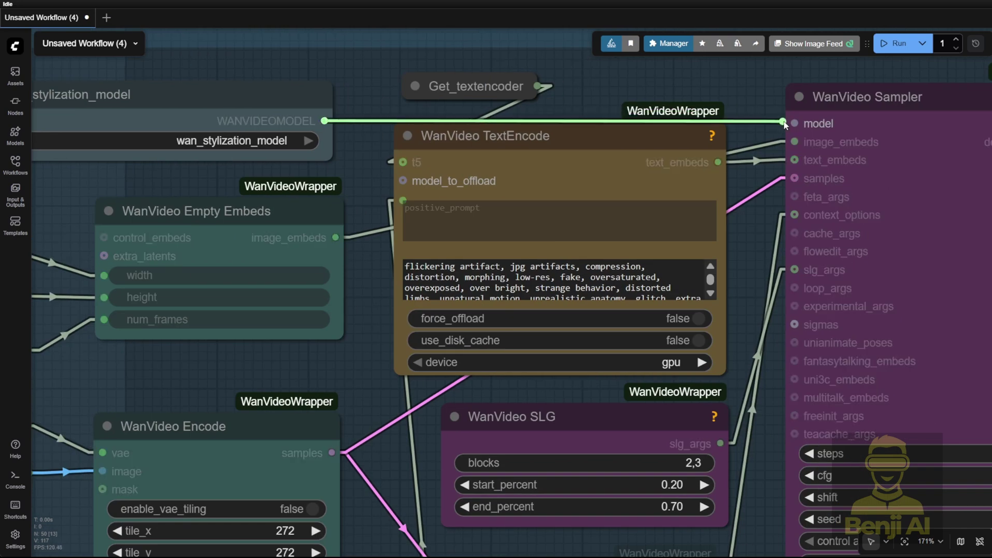
Colour the stylization model node purple.
{"action": "left_click_drag", "start_coordinate": [352, 83], "coordinate": [485, 145]}
{"action": "left_click", "coordinate": [232, 156]}
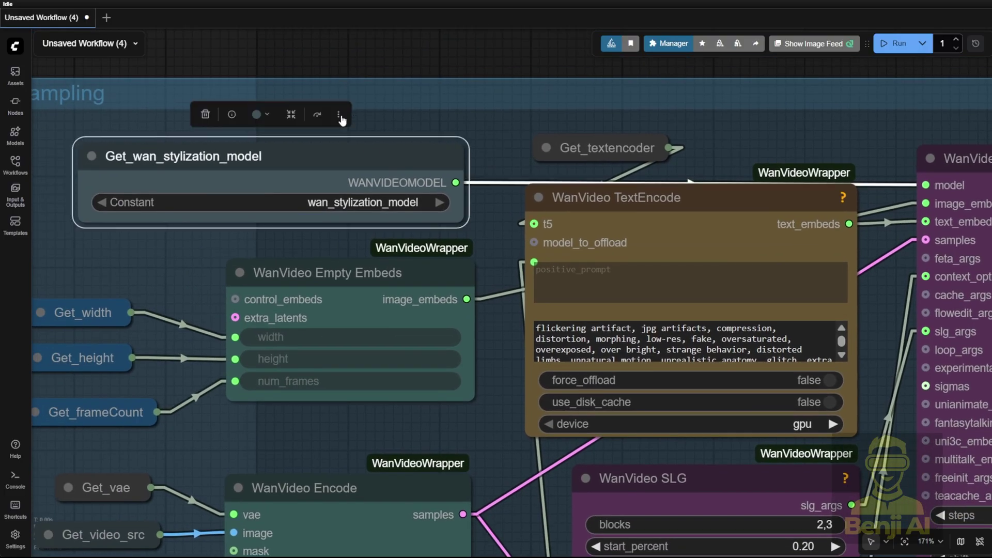
{"action": "left_click", "coordinate": [256, 114]}
{"action": "left_click", "coordinate": [250, 94]}
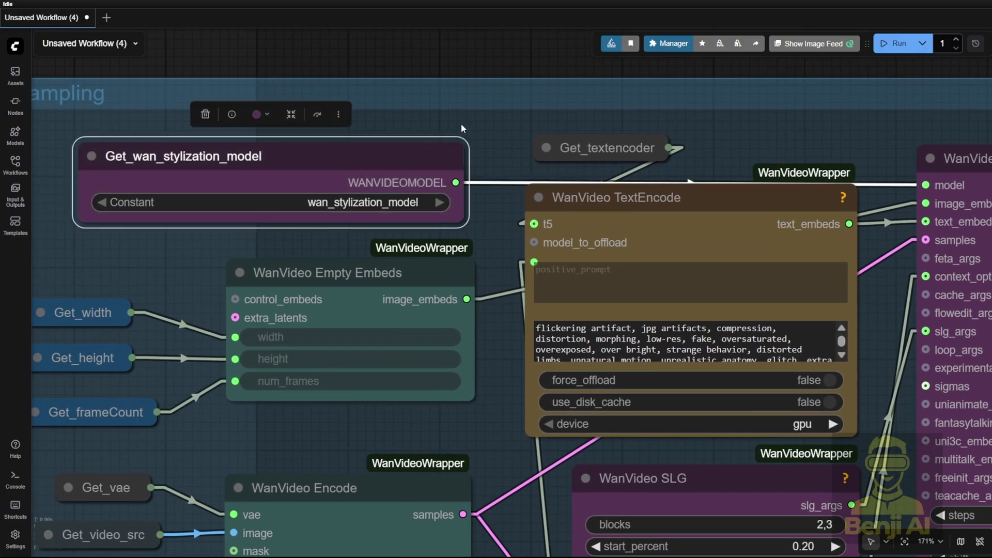
{"action": "left_click", "coordinate": [495, 133]}
{"action": "left_click_drag", "start_coordinate": [495, 133], "coordinate": [222, 82]}
{"action": "scroll", "coordinate": [221, 82], "scroll_direction": "down", "scroll_amount": 3}
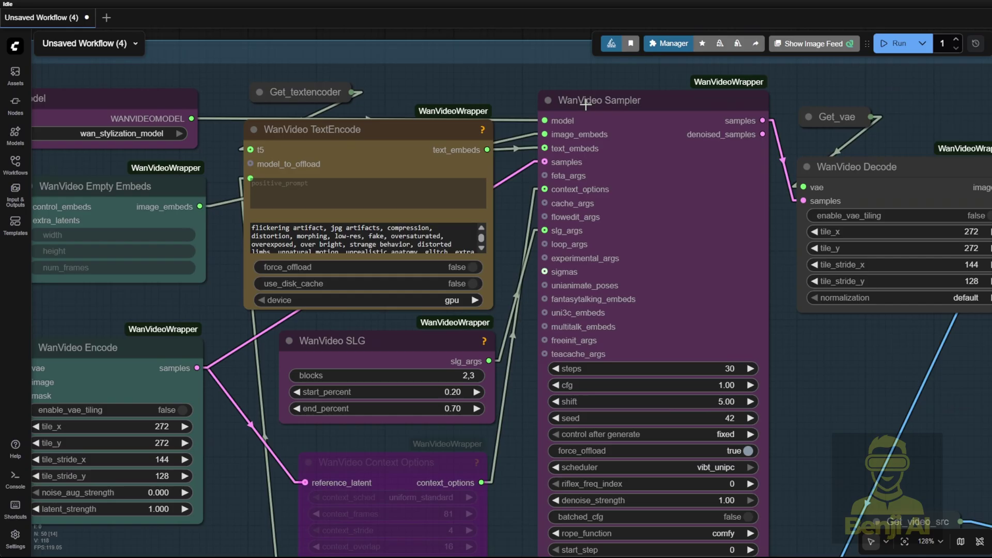
{"action": "scroll", "coordinate": [586, 104], "scroll_direction": "up", "scroll_amount": 3}
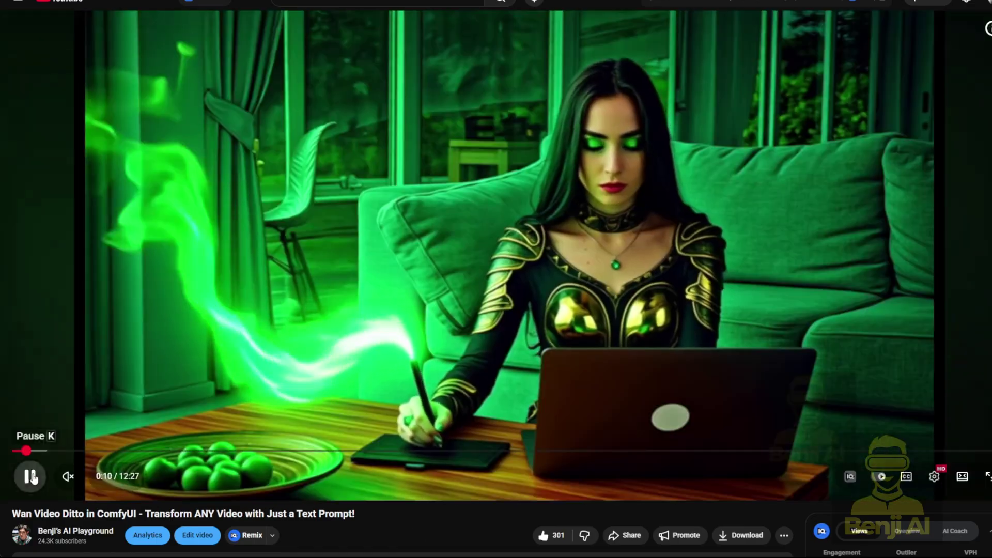
Pause the Wan Video Ditto tutorial on the frame of the woman at the laptop.
{"action": "left_click", "coordinate": [34, 481]}
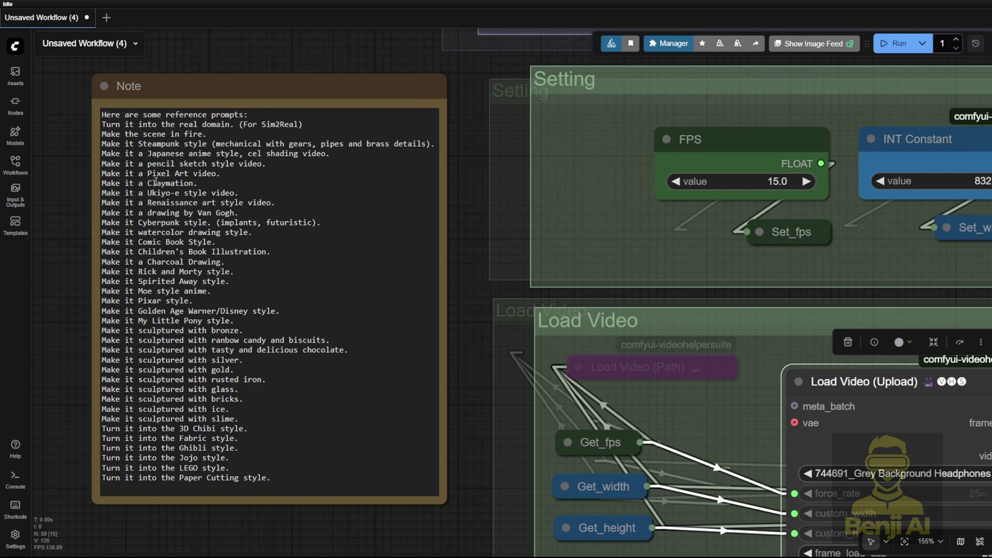
Enter 'Make it a Claymation.' in the String (Multiline) node and queue the run with Ctrl+Enter.
{"action": "left_click_drag", "start_coordinate": [199, 184], "coordinate": [102, 183]}
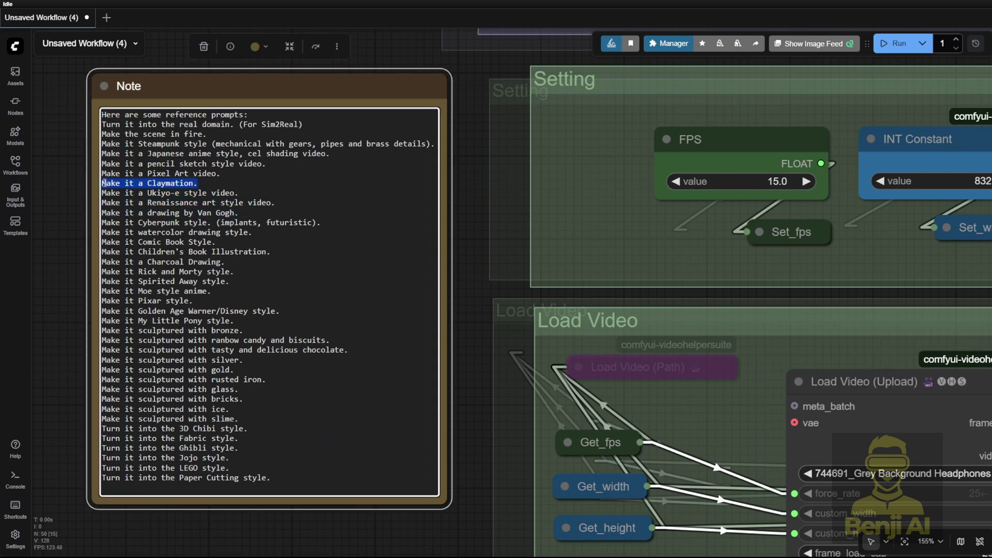
{"action": "scroll", "coordinate": [458, 201], "scroll_direction": "down", "scroll_amount": 3}
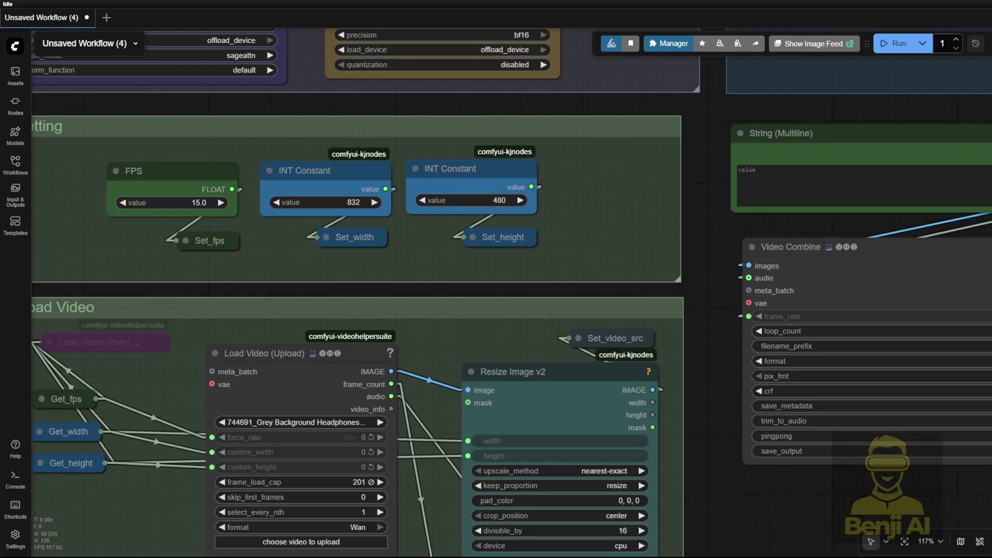
{"action": "left_click_drag", "start_coordinate": [698, 187], "coordinate": [311, 186]}
{"action": "left_click_drag", "start_coordinate": [516, 186], "coordinate": [241, 251]}
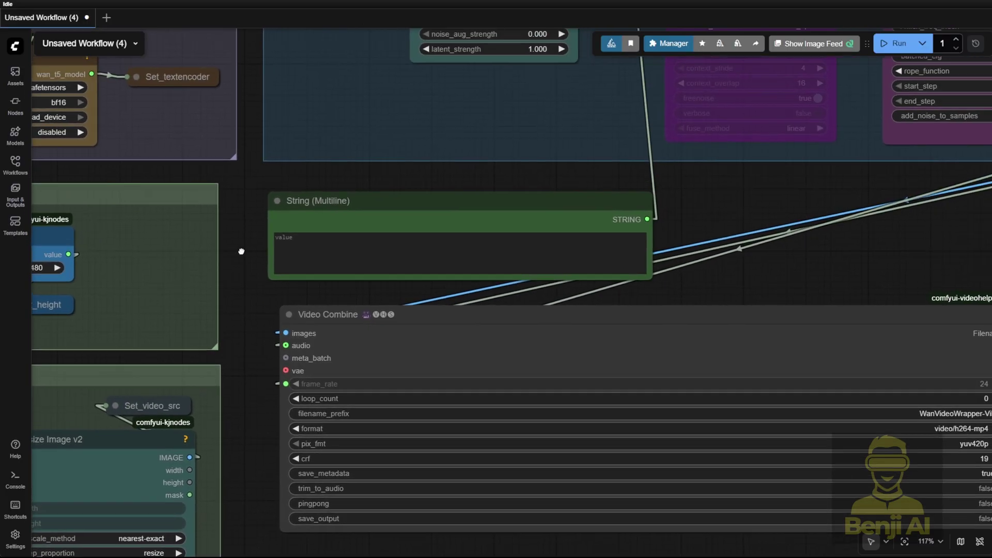
{"action": "left_click", "coordinate": [301, 245]}
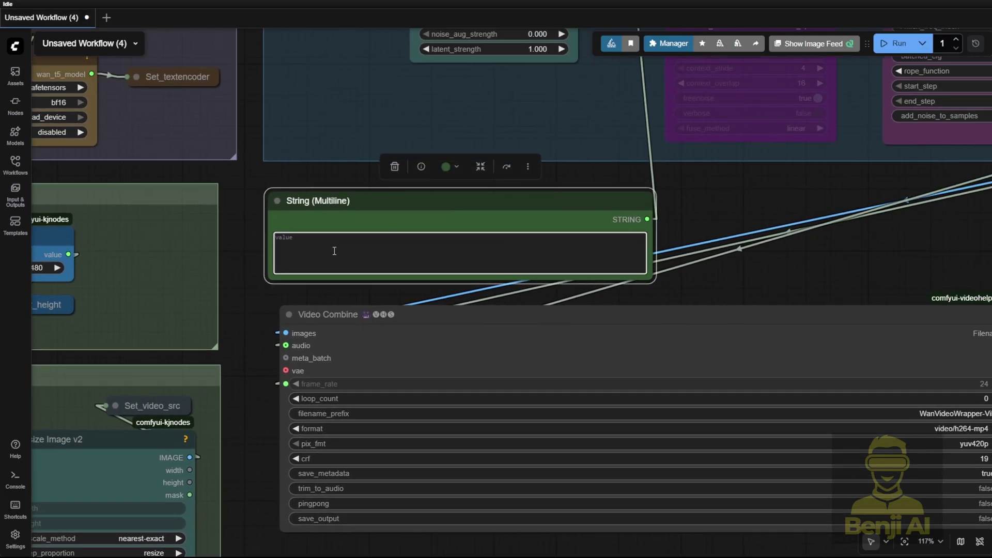
{"action": "type", "text": "Make it a Claymation."}
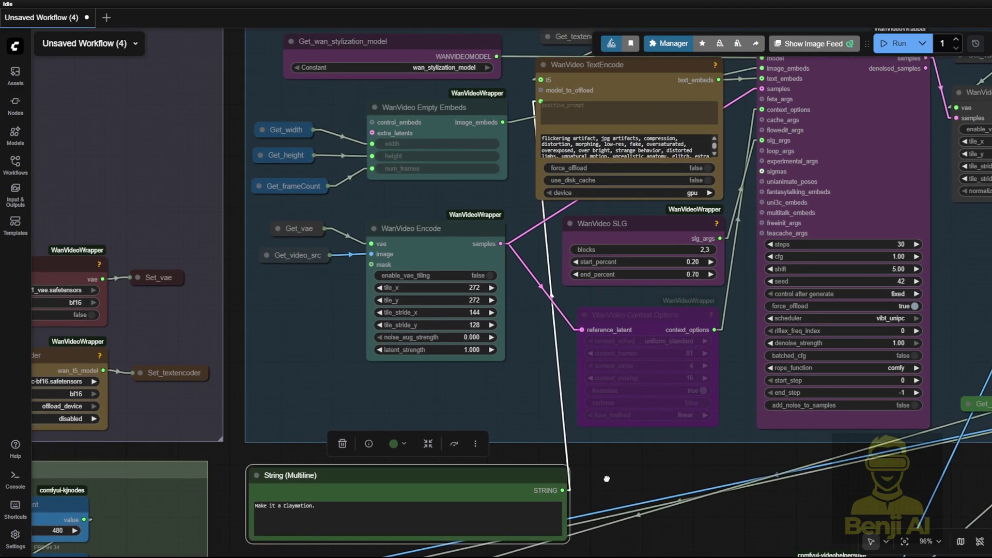
{"action": "left_click", "coordinate": [290, 289]}
{"action": "scroll", "coordinate": [290, 289], "scroll_direction": "down", "scroll_amount": 3}
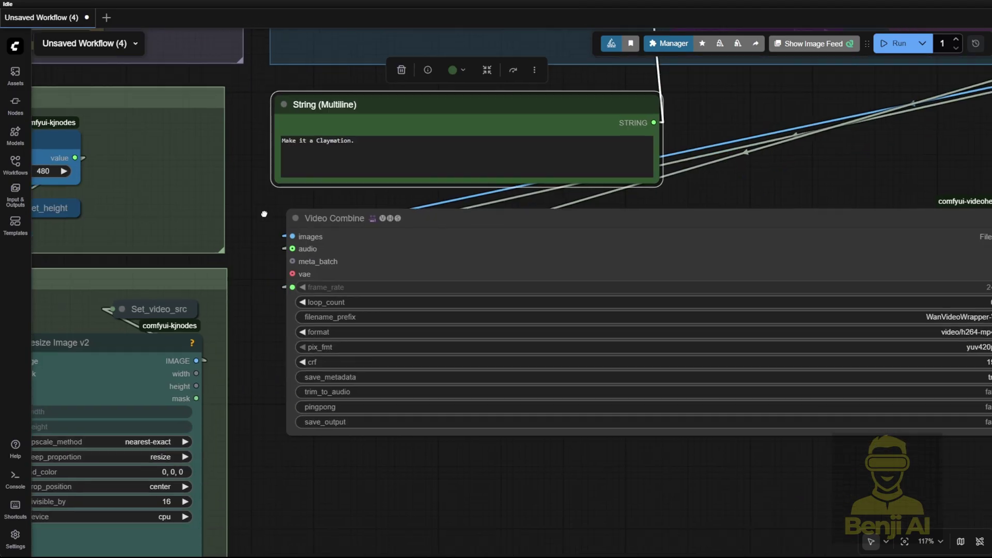
{"action": "scroll", "coordinate": [251, 224], "scroll_direction": "down", "scroll_amount": 2}
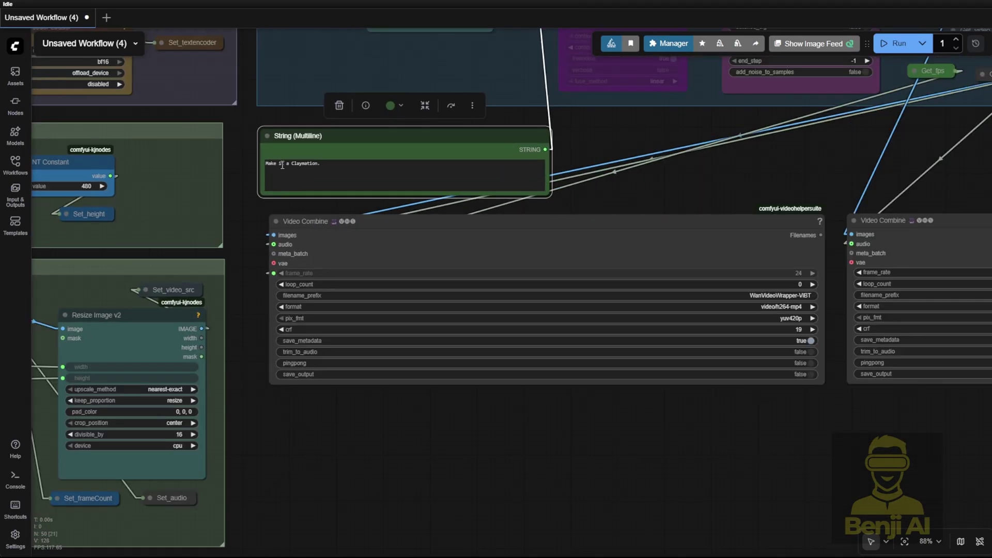
{"action": "key", "text": "ctrl+Return"}
{"action": "left_click_drag", "start_coordinate": [604, 399], "coordinate": [624, 410]}
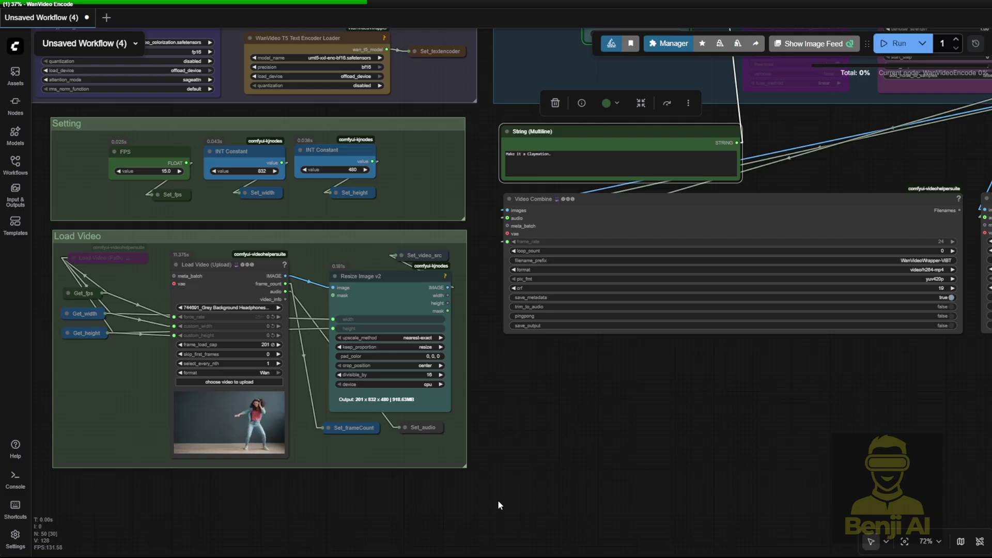
{"action": "scroll", "coordinate": [502, 505], "scroll_direction": "up", "scroll_amount": 2}
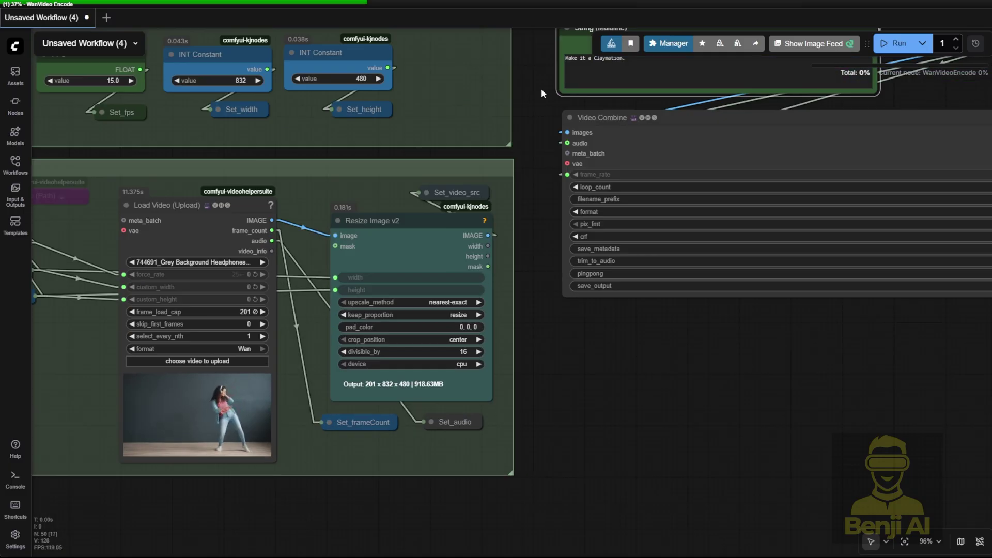
{"action": "left_click_drag", "start_coordinate": [542, 89], "coordinate": [475, 174]}
{"action": "scroll", "coordinate": [463, 144], "scroll_direction": "down", "scroll_amount": 2}
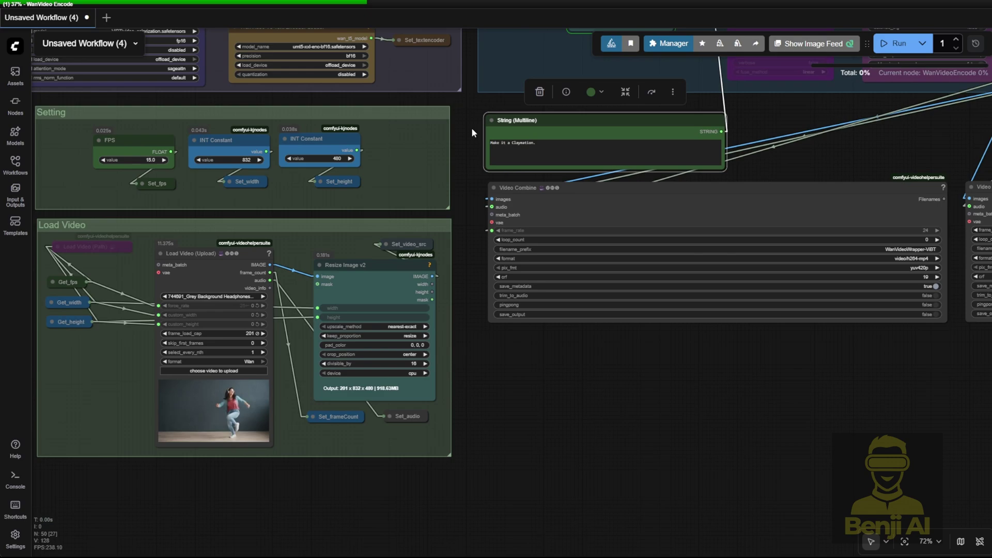
{"action": "left_click_drag", "start_coordinate": [481, 225], "coordinate": [406, 508]}
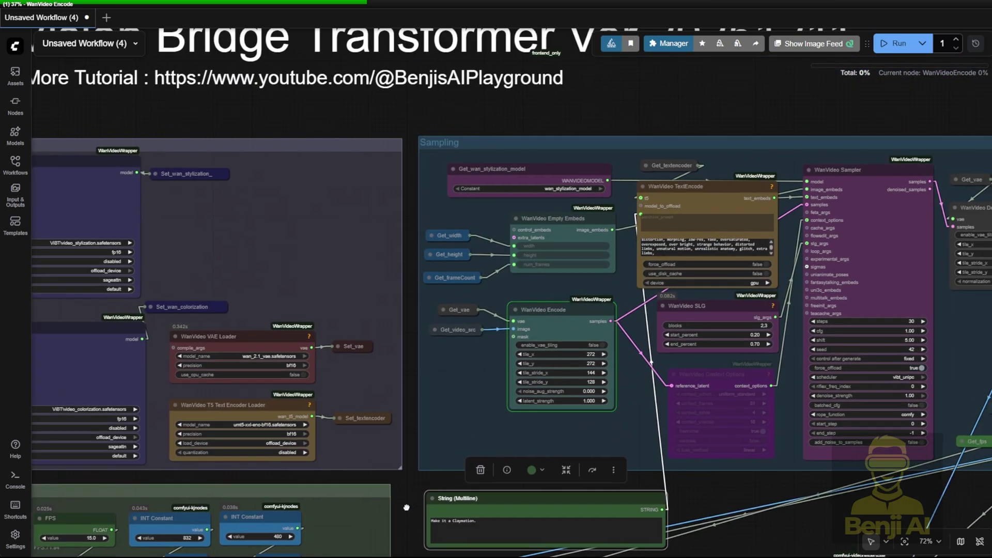
{"action": "left_click", "coordinate": [489, 167]}
{"action": "left_click", "coordinate": [609, 106]}
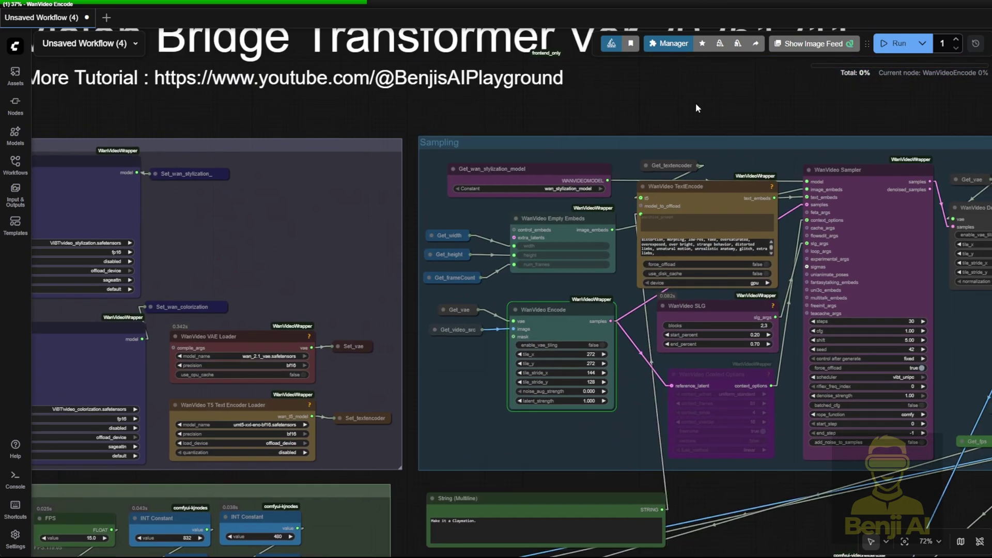
{"action": "scroll", "coordinate": [695, 103], "scroll_direction": "up", "scroll_amount": 2}
{"action": "left_click_drag", "start_coordinate": [543, 233], "coordinate": [506, 220]}
{"action": "scroll", "coordinate": [387, 256], "scroll_direction": "up", "scroll_amount": 1}
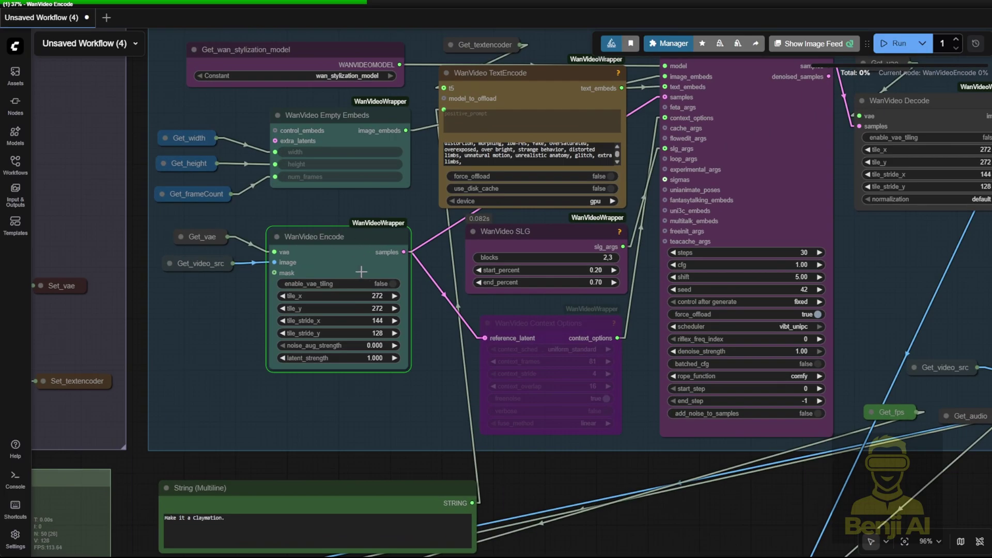
{"action": "left_click", "coordinate": [392, 124]}
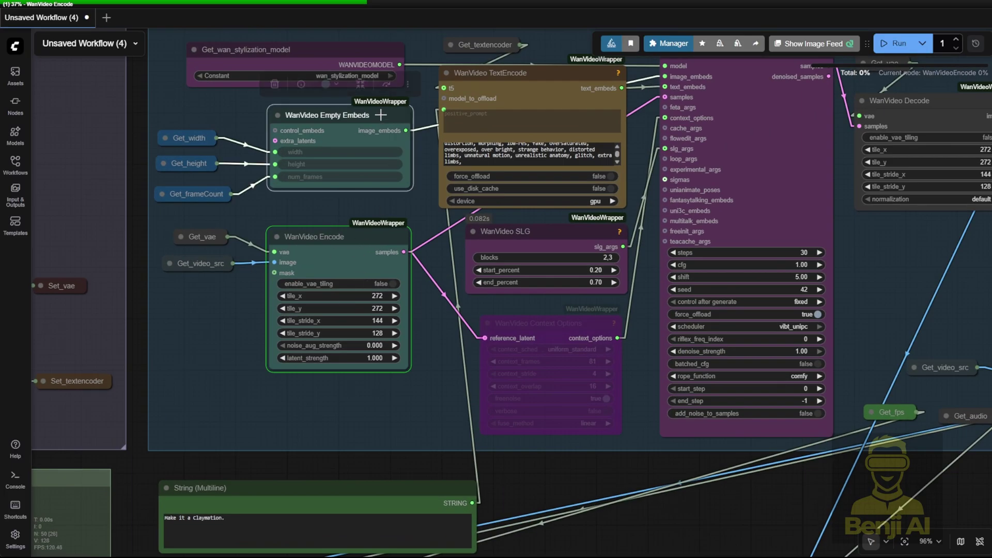
{"action": "left_click", "coordinate": [349, 242]}
{"action": "scroll", "coordinate": [626, 284], "scroll_direction": "down", "scroll_amount": 1}
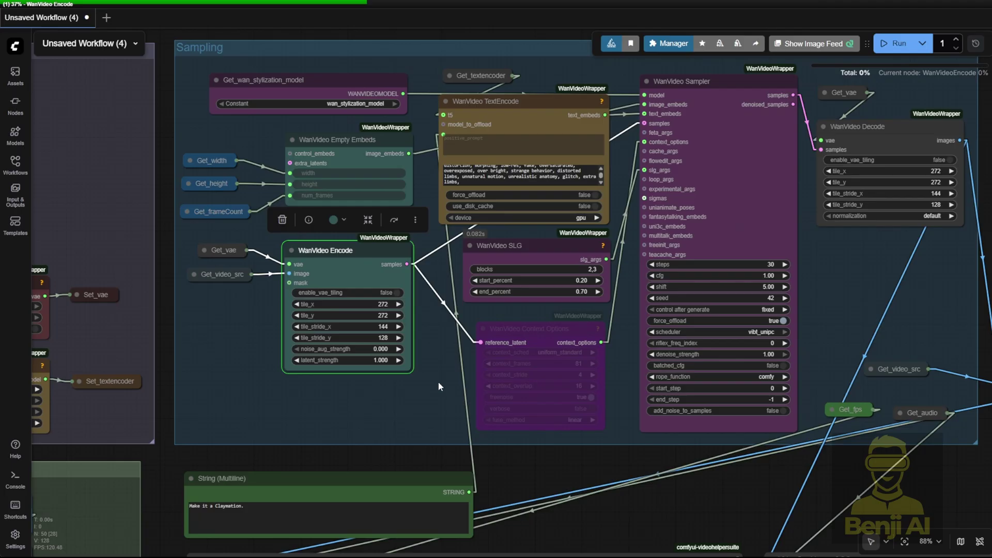
{"action": "scroll", "coordinate": [438, 381], "scroll_direction": "up", "scroll_amount": 3}
{"action": "left_click_drag", "start_coordinate": [640, 223], "coordinate": [285, 351]}
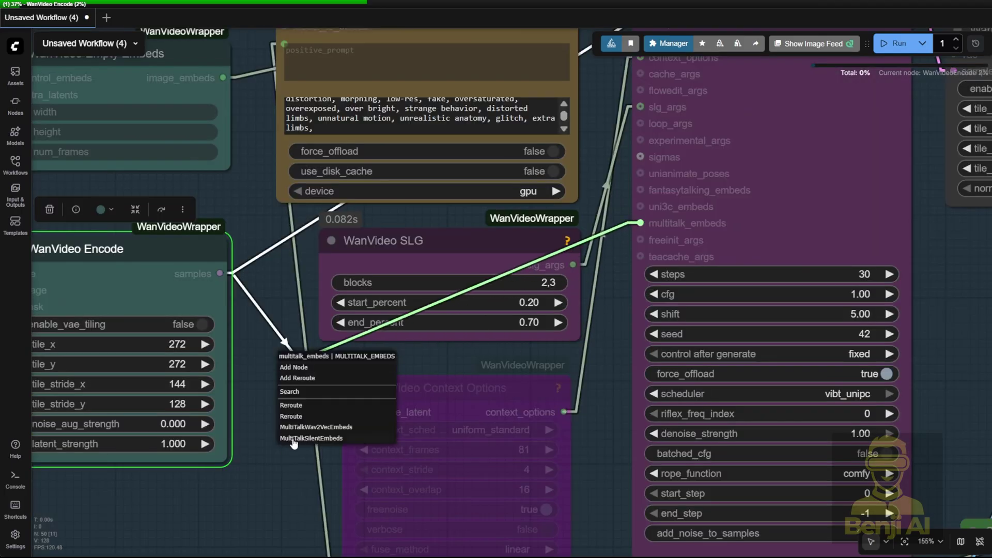
{"action": "left_click", "coordinate": [310, 438]}
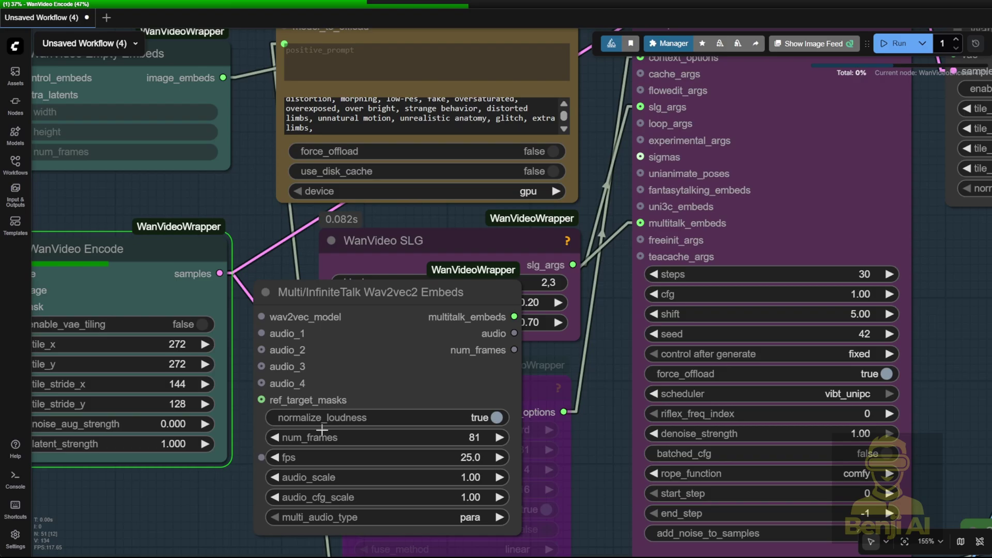
{"action": "left_click", "coordinate": [343, 293]}
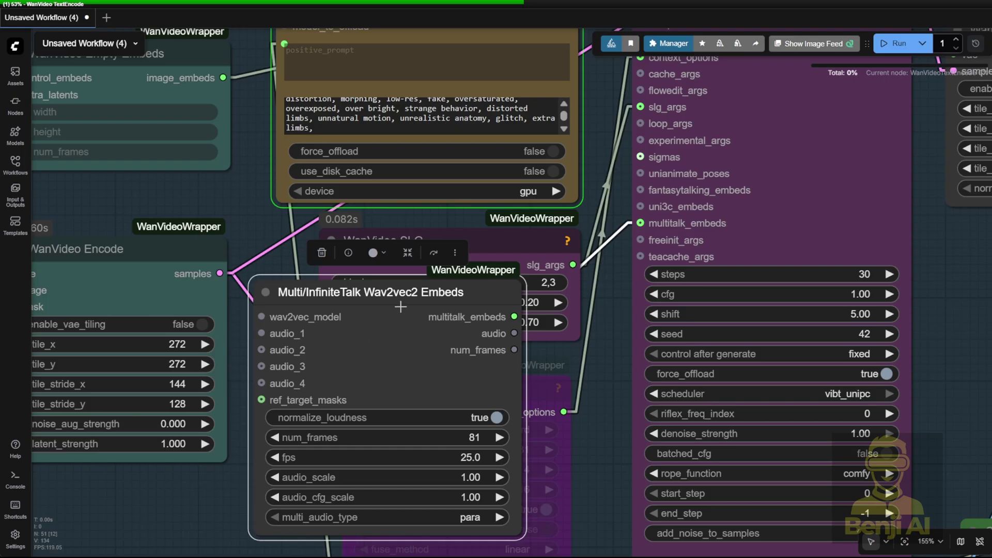
{"action": "key", "text": "Delete"}
{"action": "scroll", "coordinate": [584, 336], "scroll_direction": "down", "scroll_amount": 2}
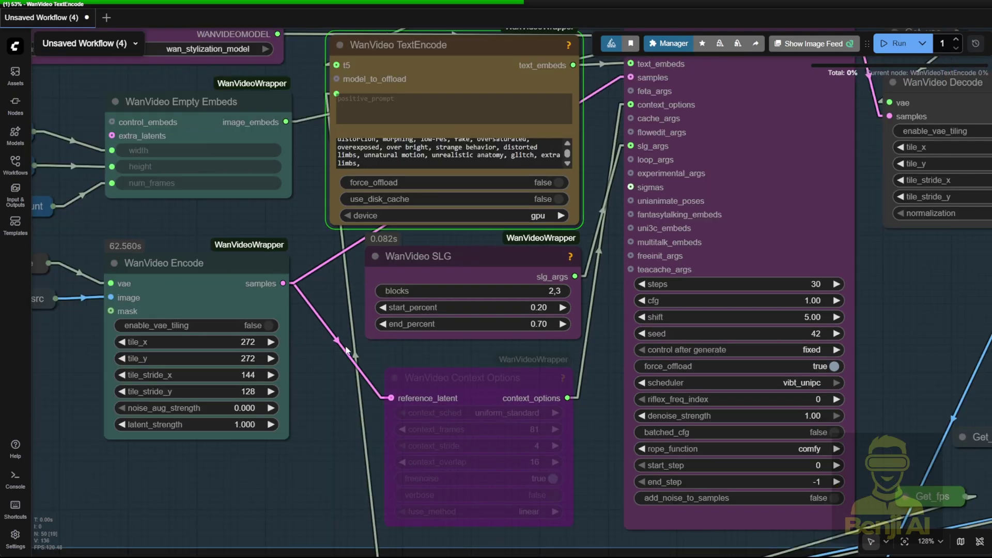
{"action": "scroll", "coordinate": [330, 290], "scroll_direction": "down", "scroll_amount": 1}
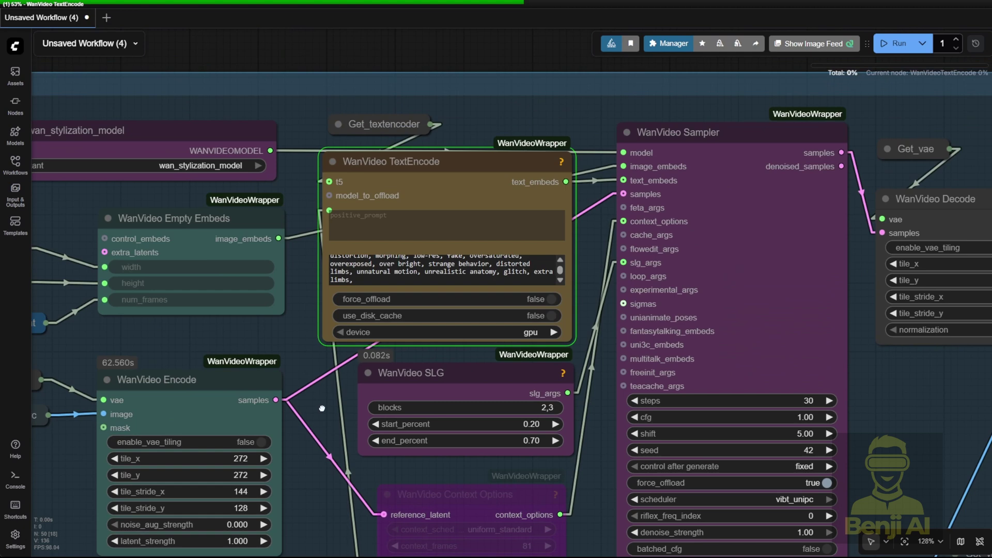
{"action": "scroll", "coordinate": [334, 326], "scroll_direction": "down", "scroll_amount": 1}
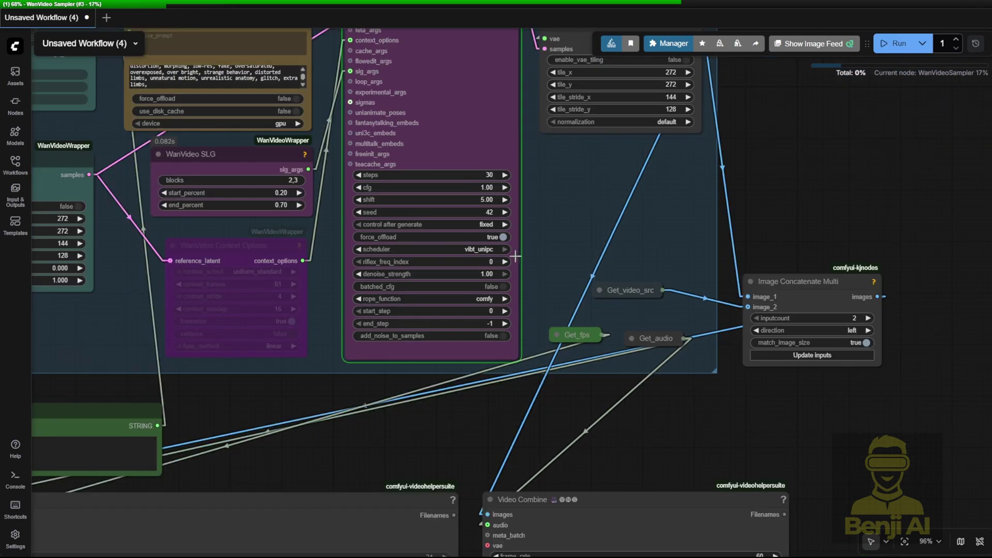
{"action": "left_click", "coordinate": [478, 250]}
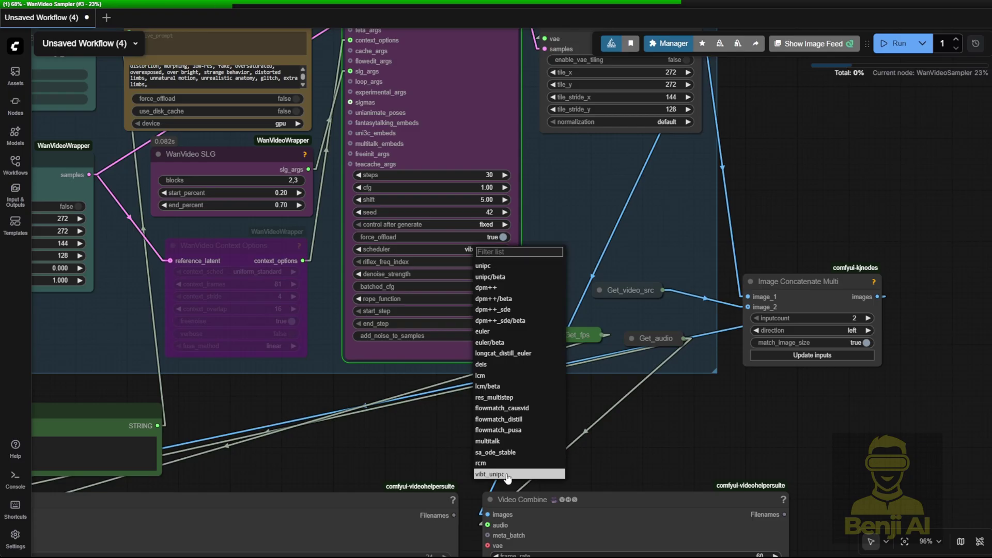
{"action": "left_click", "coordinate": [508, 474]}
{"action": "scroll", "coordinate": [503, 253], "scroll_direction": "up", "scroll_amount": 3}
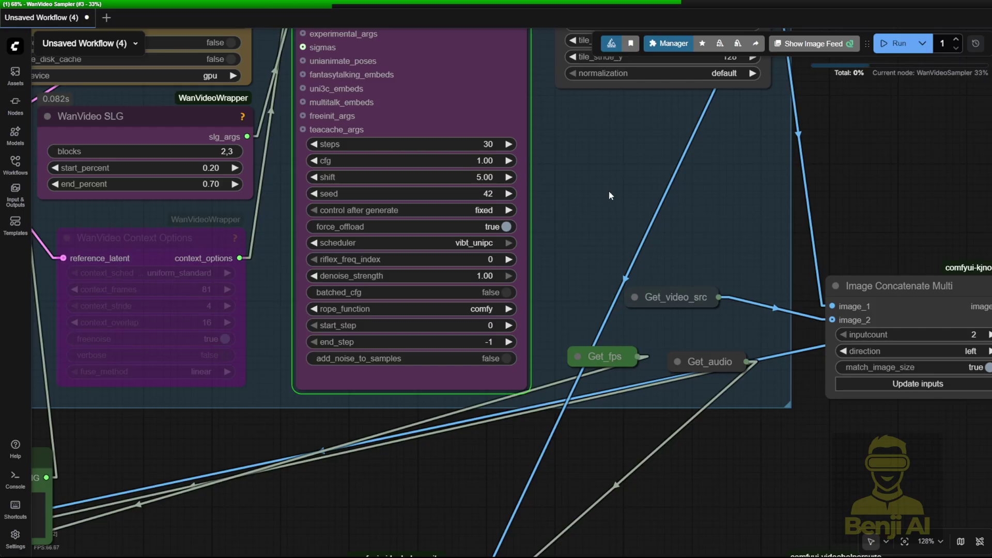
{"action": "scroll", "coordinate": [609, 192], "scroll_direction": "down", "scroll_amount": 2}
{"action": "left_click_drag", "start_coordinate": [608, 192], "coordinate": [598, 328]}
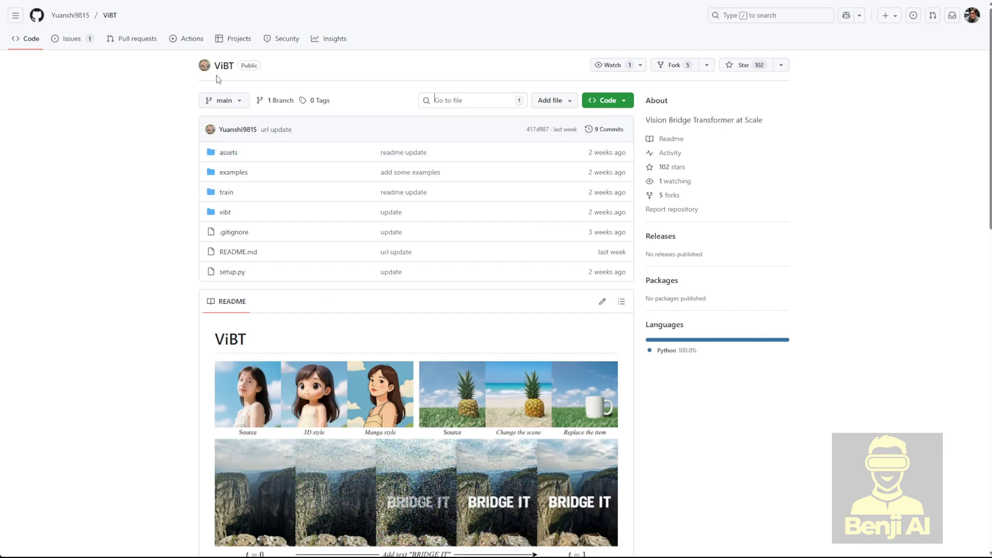
Open examples/video_stylization.ipynb and highlight num_inference_steps 28 and noise_scale 1.0.
{"action": "left_click", "coordinate": [232, 172]}
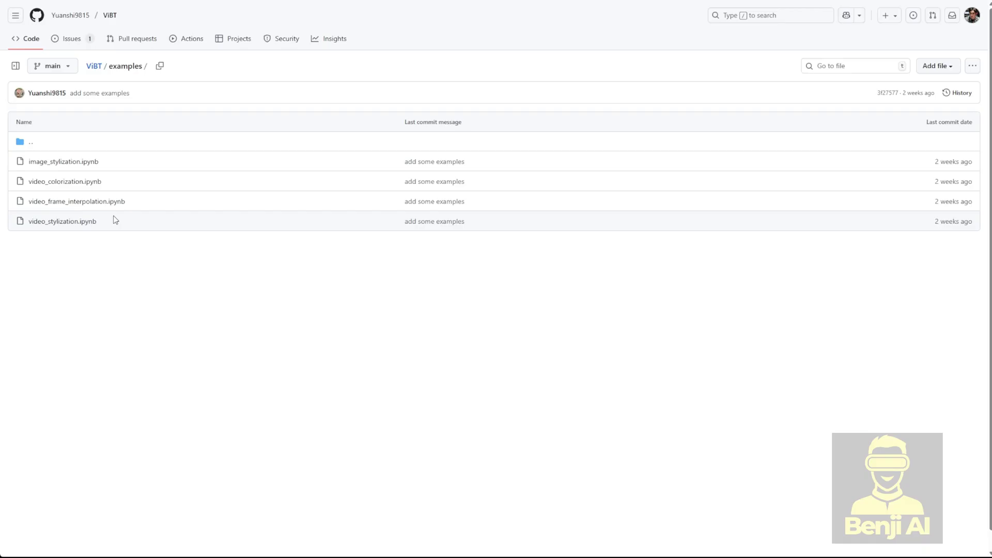
{"action": "left_click", "coordinate": [62, 221]}
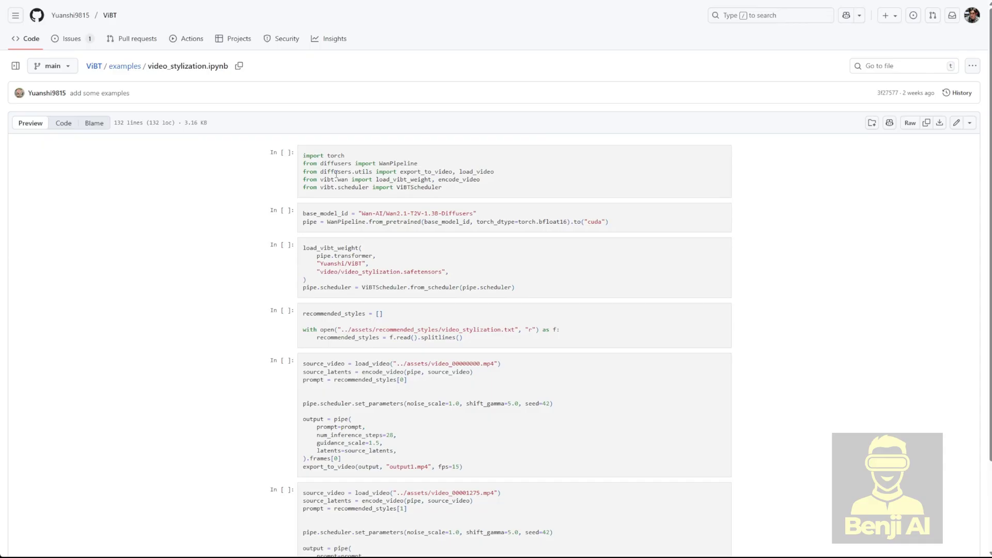
{"action": "scroll", "coordinate": [337, 175], "scroll_direction": "down", "scroll_amount": 3}
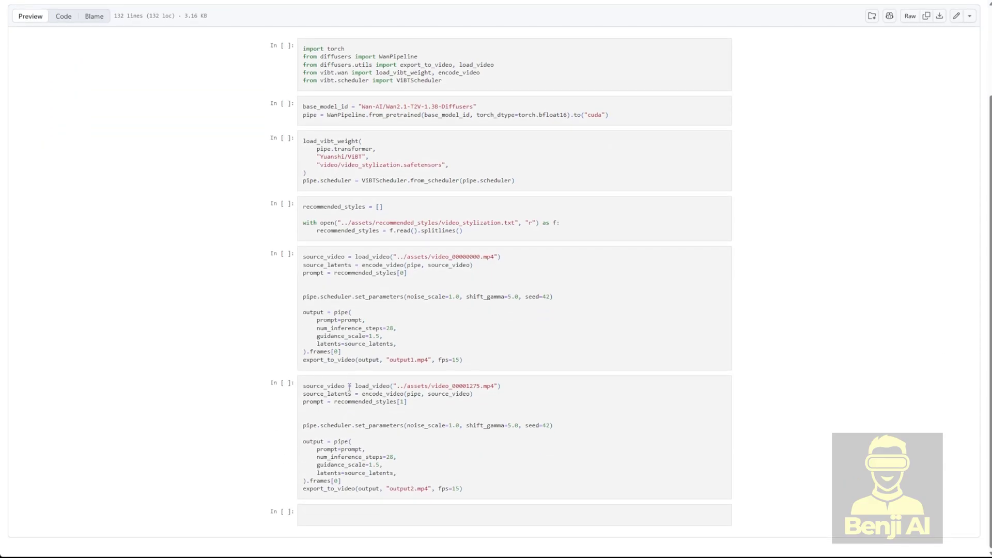
{"action": "left_click_drag", "start_coordinate": [328, 328], "coordinate": [398, 328]}
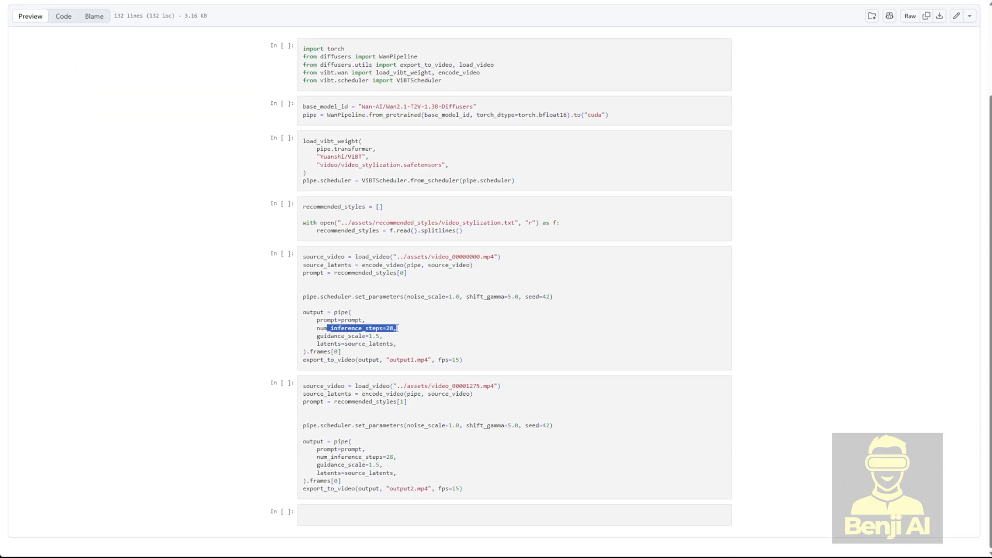
{"action": "left_click", "coordinate": [322, 336]}
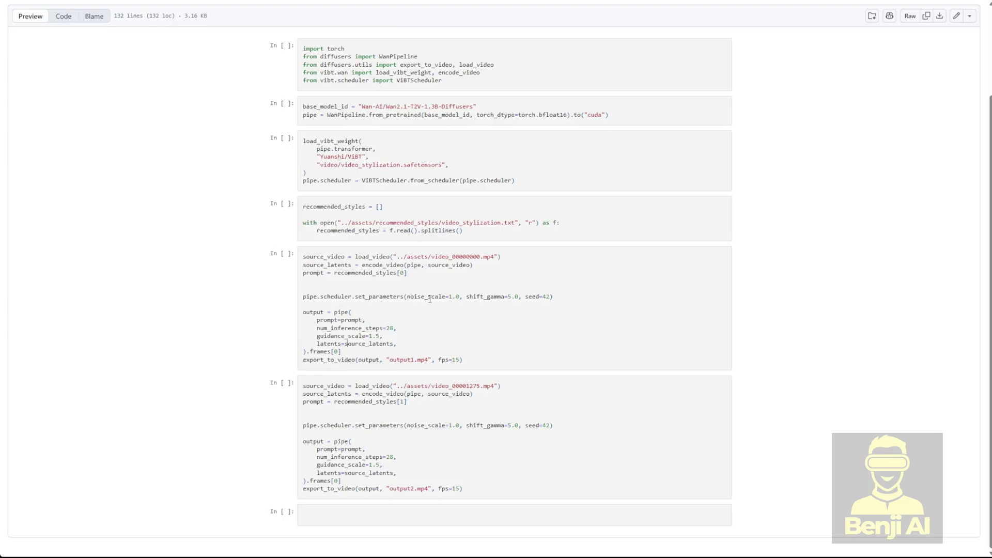
{"action": "left_click_drag", "start_coordinate": [449, 297], "coordinate": [464, 297]}
{"action": "left_click", "coordinate": [499, 297]}
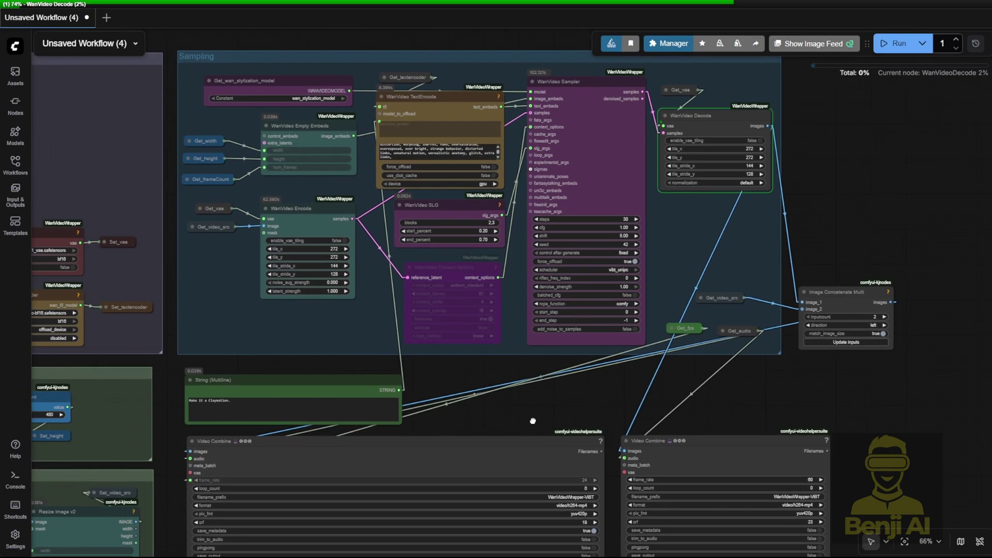
Pan to the finished Claymation dancer previews and open the output video node's context menu.
{"action": "left_click_drag", "start_coordinate": [380, 375], "coordinate": [760, 435]}
{"action": "left_click", "coordinate": [164, 126]}
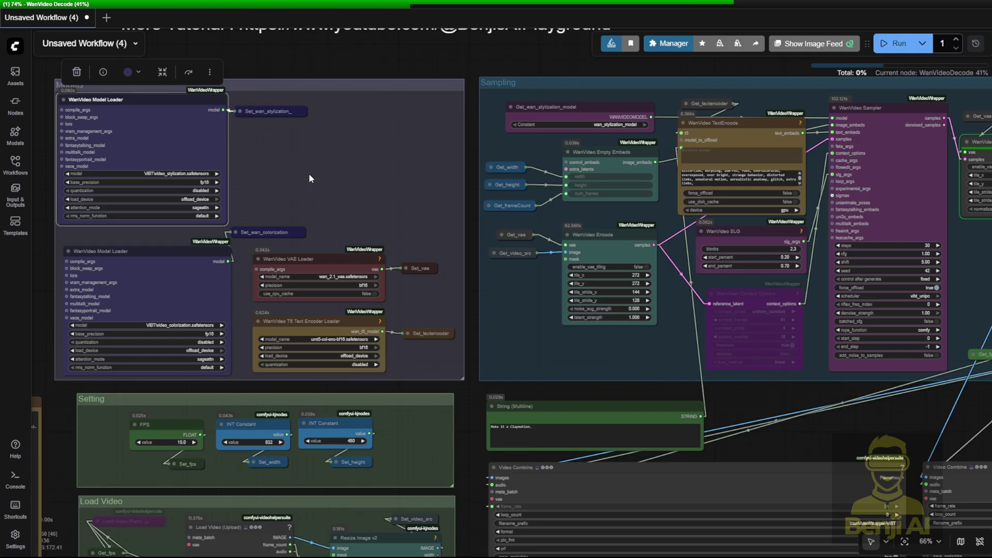
{"action": "scroll", "coordinate": [483, 262], "scroll_direction": "up", "scroll_amount": 2}
{"action": "scroll", "coordinate": [483, 263], "scroll_direction": "down", "scroll_amount": 3}
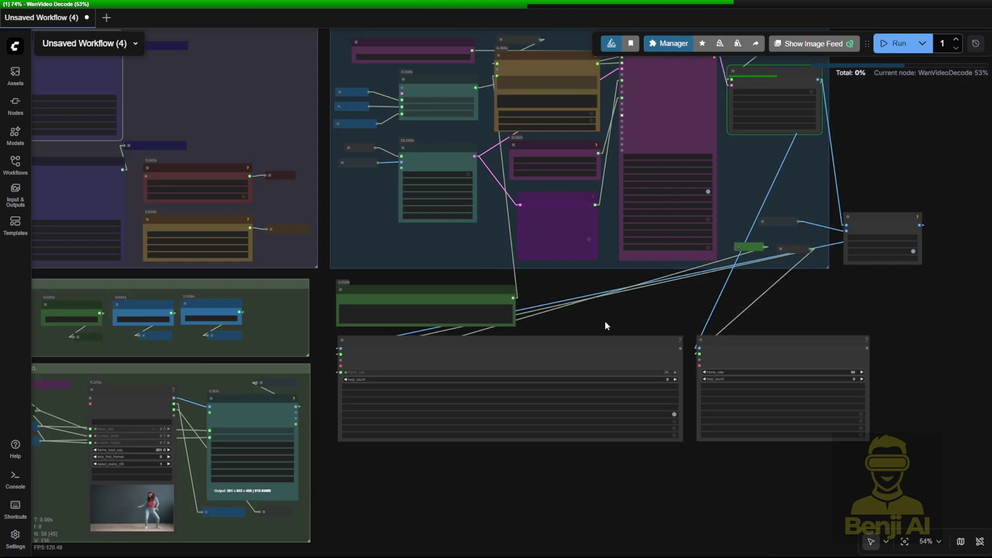
{"action": "left_click_drag", "start_coordinate": [598, 310], "coordinate": [584, 277]}
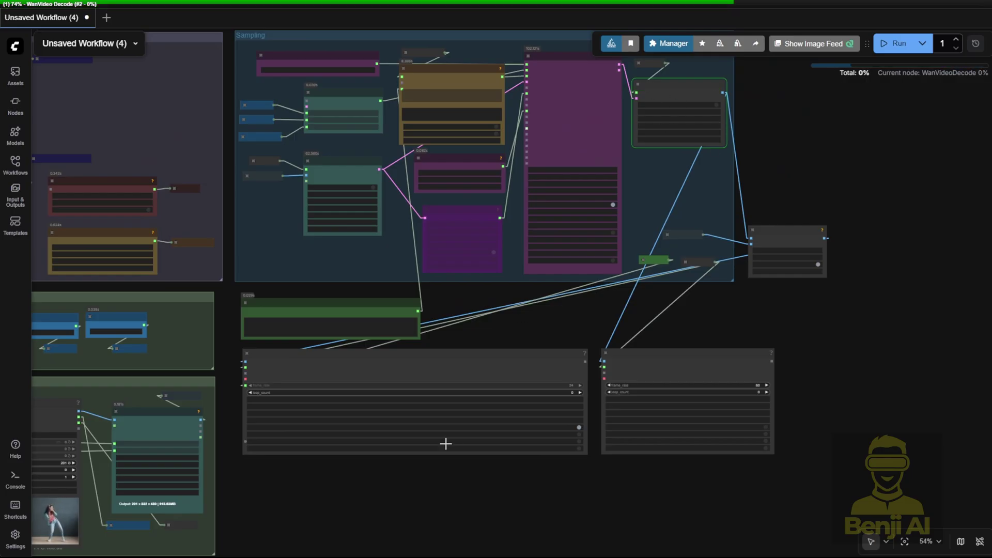
{"action": "left_click_drag", "start_coordinate": [445, 444], "coordinate": [410, 332]}
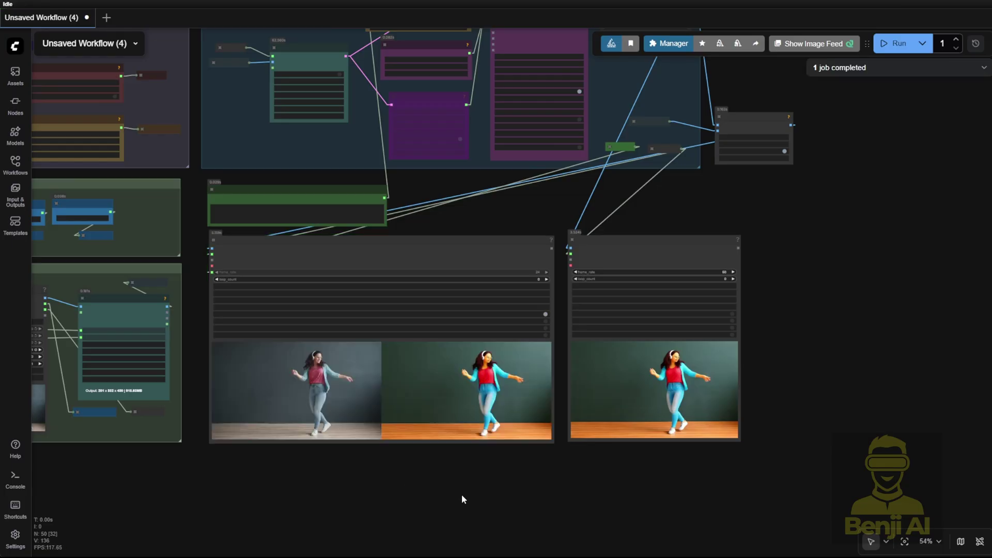
{"action": "scroll", "coordinate": [481, 497], "scroll_direction": "up", "scroll_amount": 3}
{"action": "scroll", "coordinate": [483, 495], "scroll_direction": "up", "scroll_amount": 3}
{"action": "left_click_drag", "start_coordinate": [489, 507], "coordinate": [501, 520]}
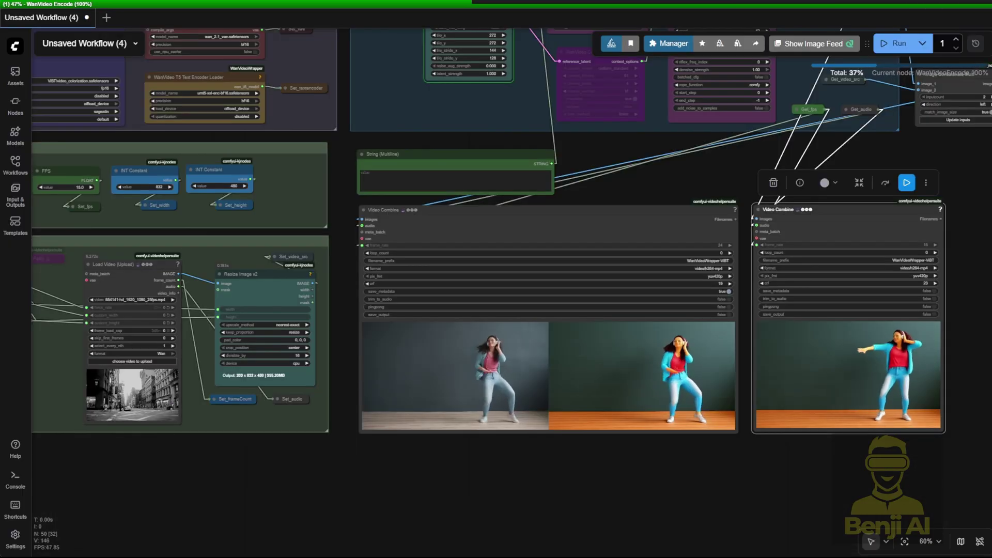
{"action": "right_click", "coordinate": [609, 355]}
{"action": "left_click", "coordinate": [629, 208]}
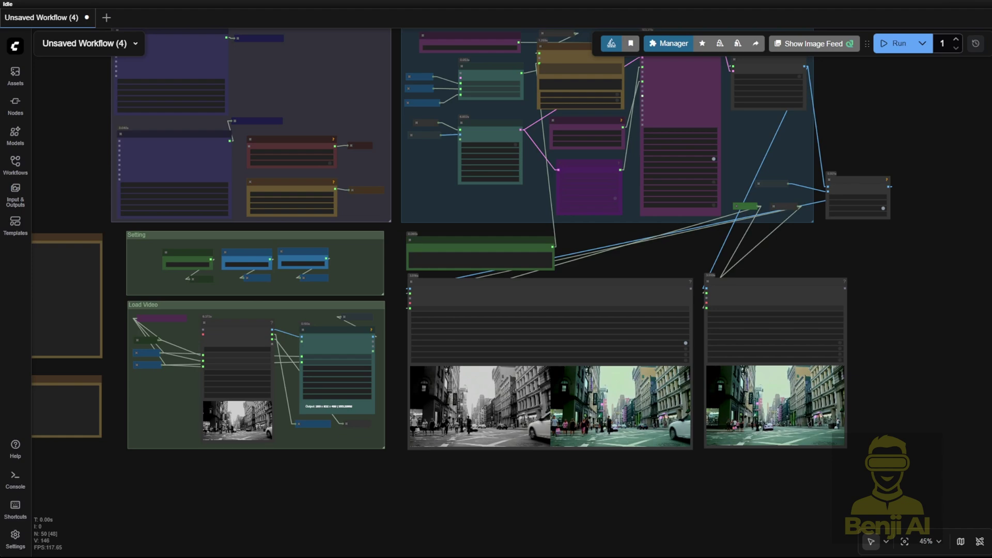
{"action": "scroll", "coordinate": [496, 388], "scroll_direction": "up", "scroll_amount": 1}
{"action": "scroll", "coordinate": [497, 388], "scroll_direction": "up", "scroll_amount": 1}
{"action": "scroll", "coordinate": [496, 388], "scroll_direction": "up", "scroll_amount": 2}
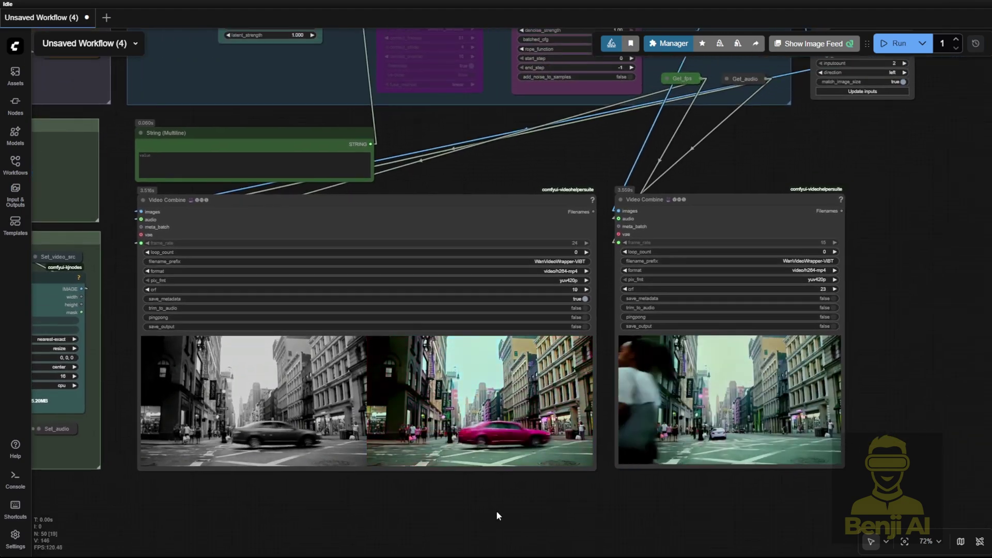
{"action": "scroll", "coordinate": [496, 511], "scroll_direction": "up", "scroll_amount": 1}
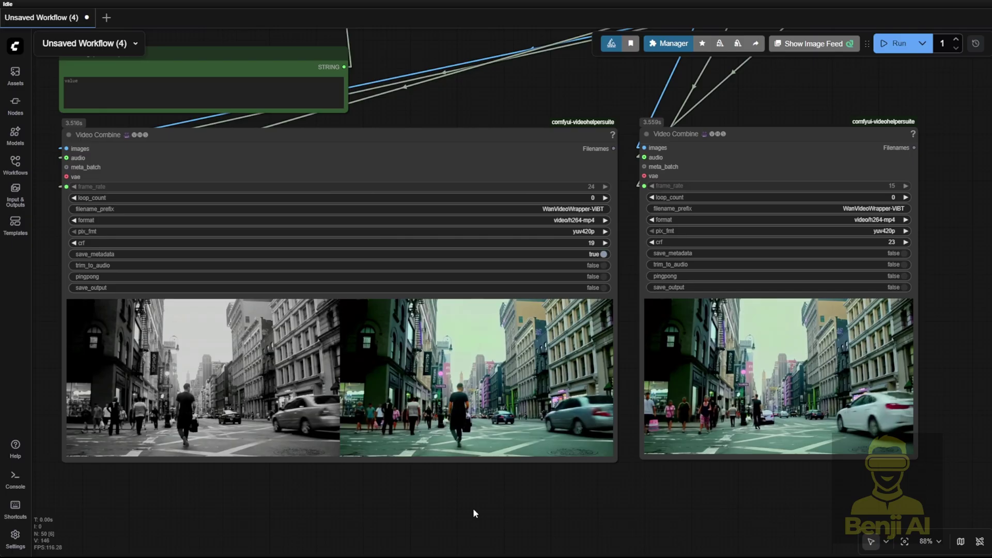
{"action": "scroll", "coordinate": [565, 497], "scroll_direction": "up", "scroll_amount": 2}
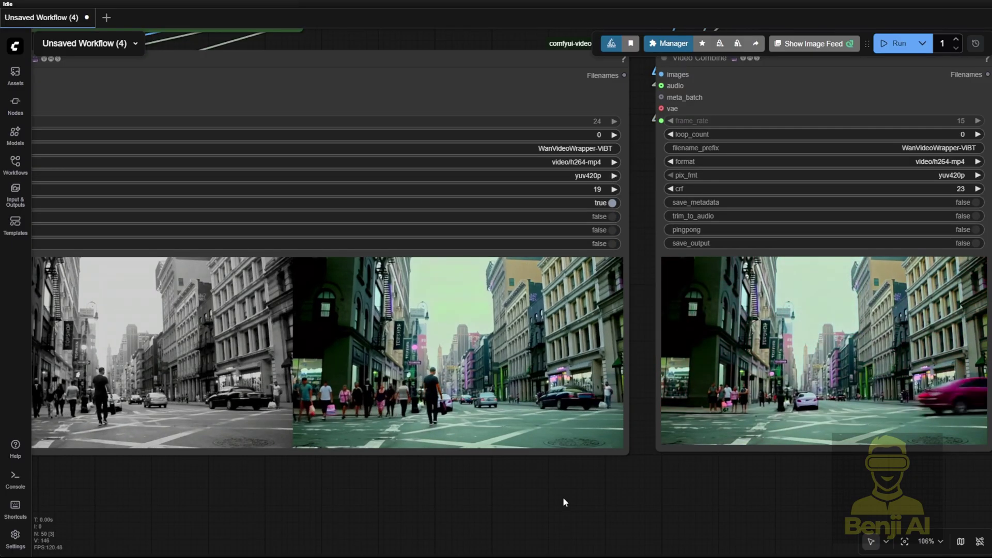
Pan across the colorized street video previews to review the results.
{"action": "left_click_drag", "start_coordinate": [472, 467], "coordinate": [515, 534]}
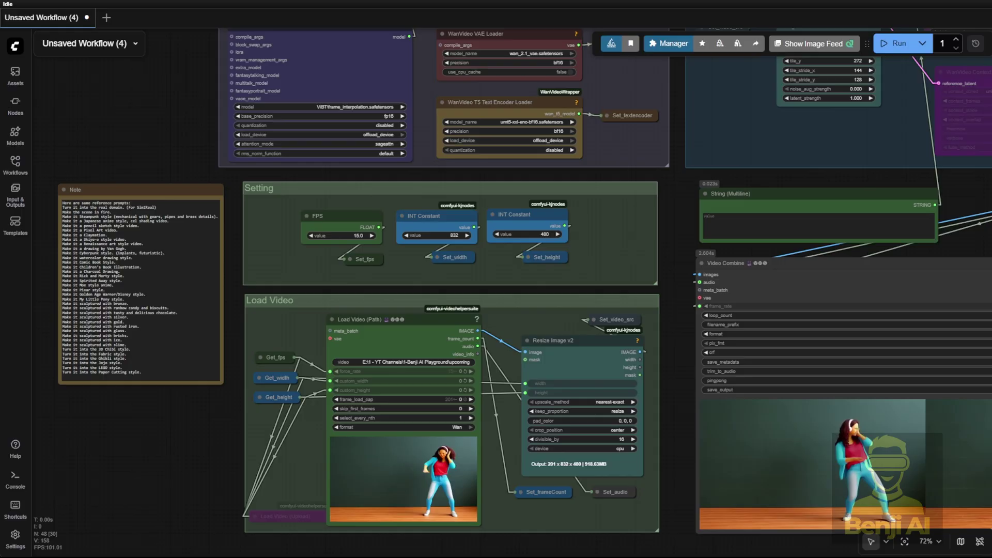
{"action": "scroll", "coordinate": [404, 174], "scroll_direction": "up", "scroll_amount": 2}
{"action": "scroll", "coordinate": [479, 251], "scroll_direction": "up", "scroll_amount": 3}
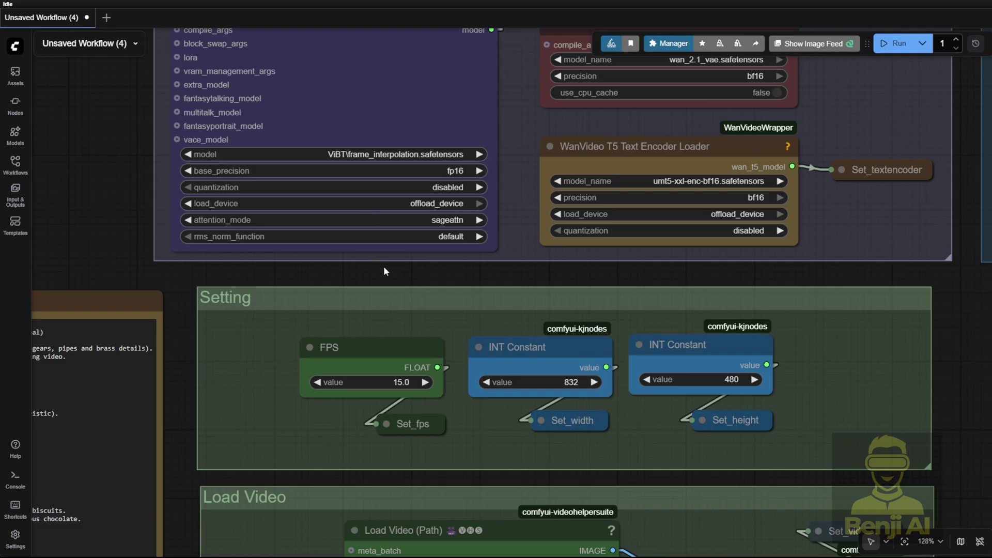
{"action": "scroll", "coordinate": [405, 277], "scroll_direction": "down", "scroll_amount": 2}
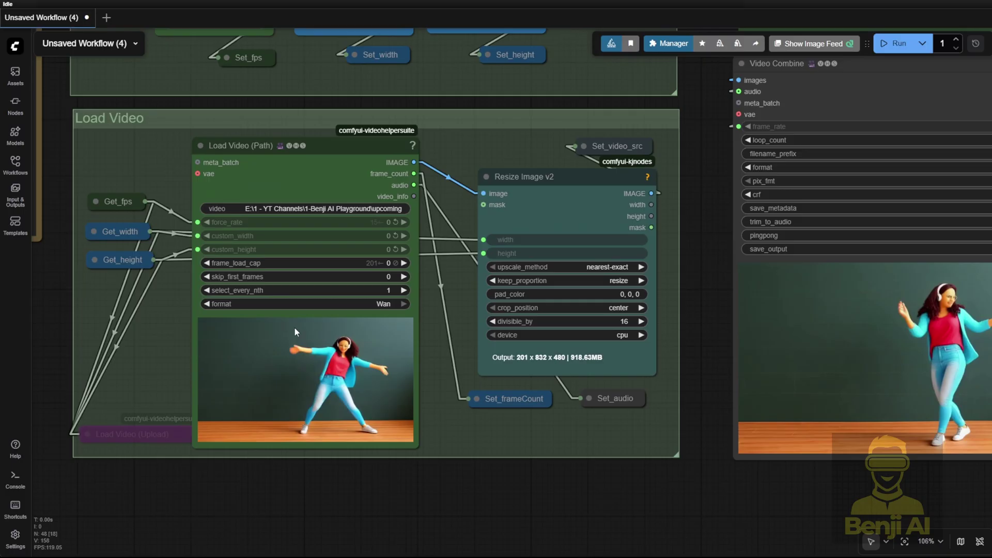
{"action": "mouse_move", "coordinate": [579, 439]}
{"action": "left_mouse_down"}
{"action": "mouse_move", "coordinate": [481, 411]}
{"action": "mouse_move", "coordinate": [167, 144]}
{"action": "left_mouse_up"}
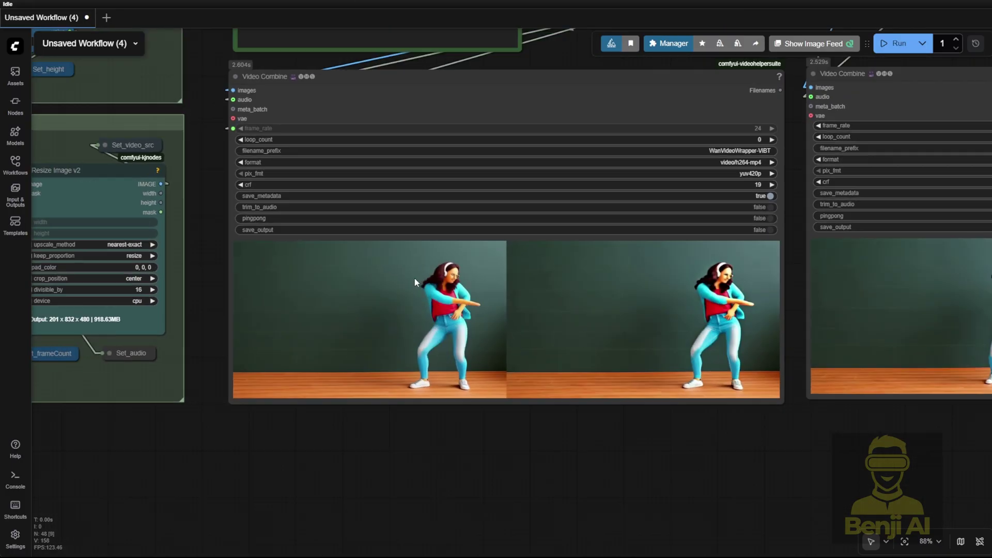
{"action": "mouse_move", "coordinate": [568, 57]}
{"action": "left_mouse_down"}
{"action": "mouse_move", "coordinate": [481, 105]}
{"action": "mouse_move", "coordinate": [415, 118]}
{"action": "left_mouse_up"}
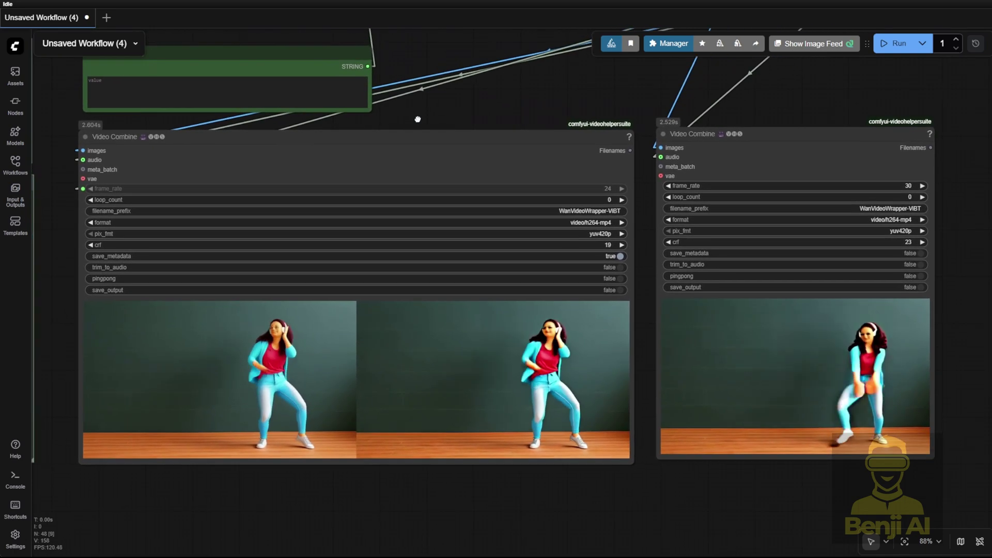
{"action": "left_click", "coordinate": [465, 142]}
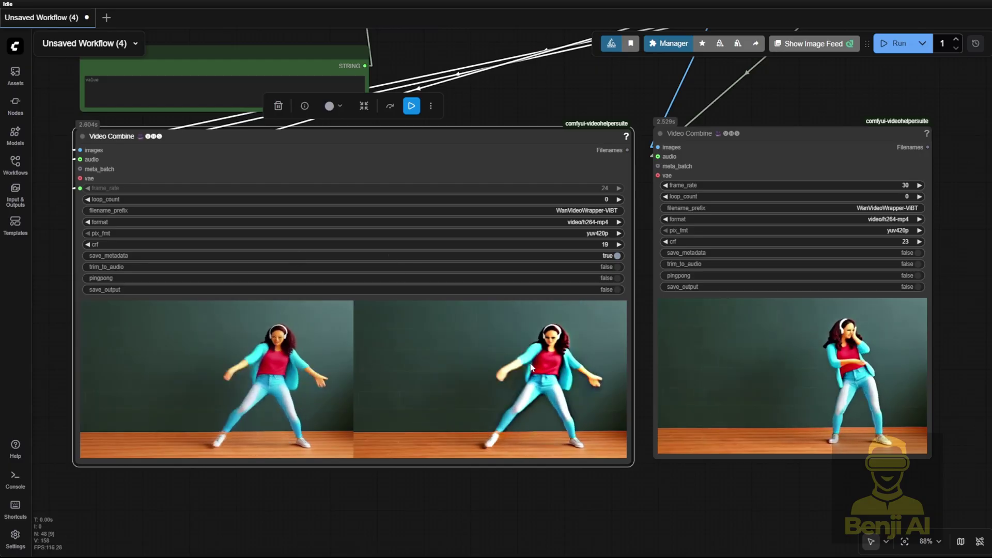
{"action": "left_click_drag", "start_coordinate": [487, 380], "coordinate": [272, 388]}
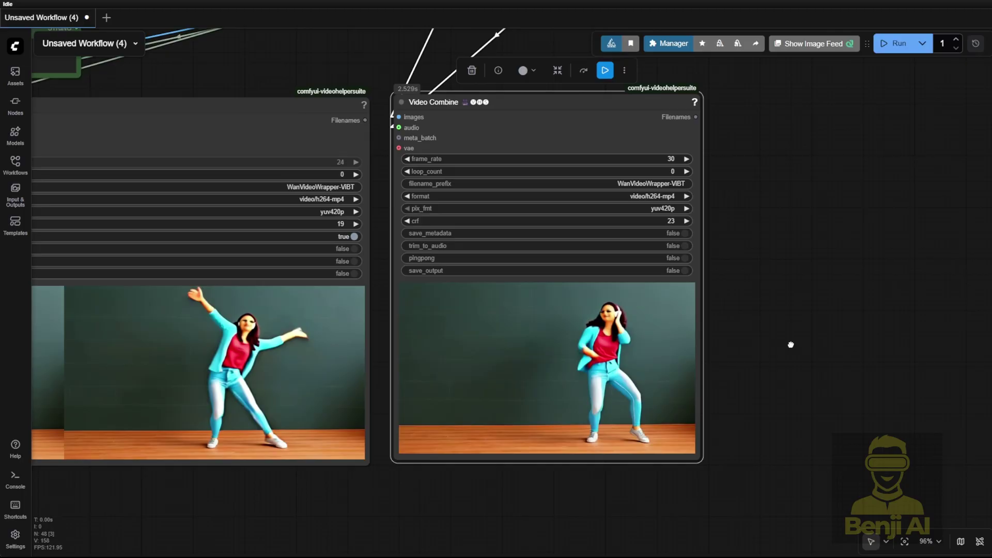
{"action": "left_click_drag", "start_coordinate": [768, 364], "coordinate": [913, 285]}
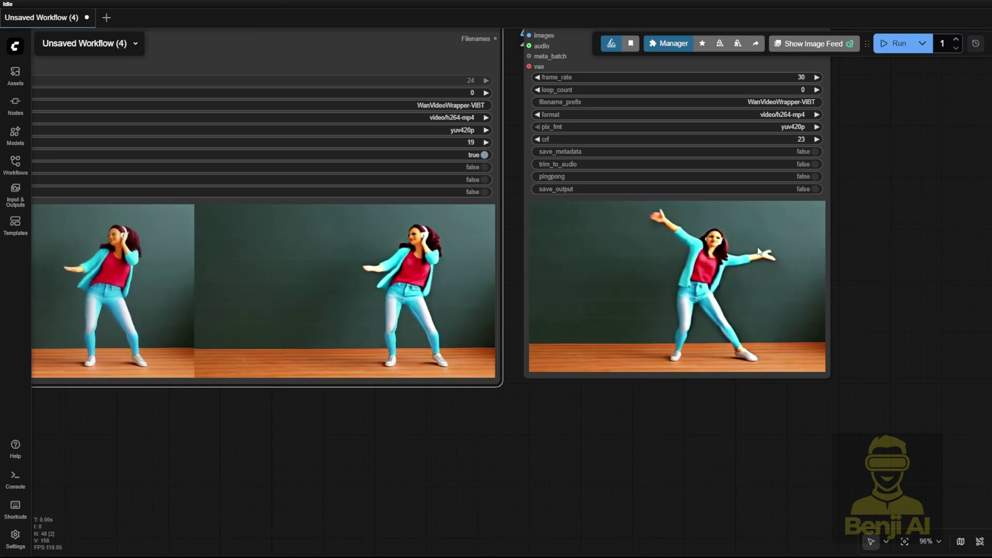
{"action": "left_click_drag", "start_coordinate": [764, 252], "coordinate": [793, 383]}
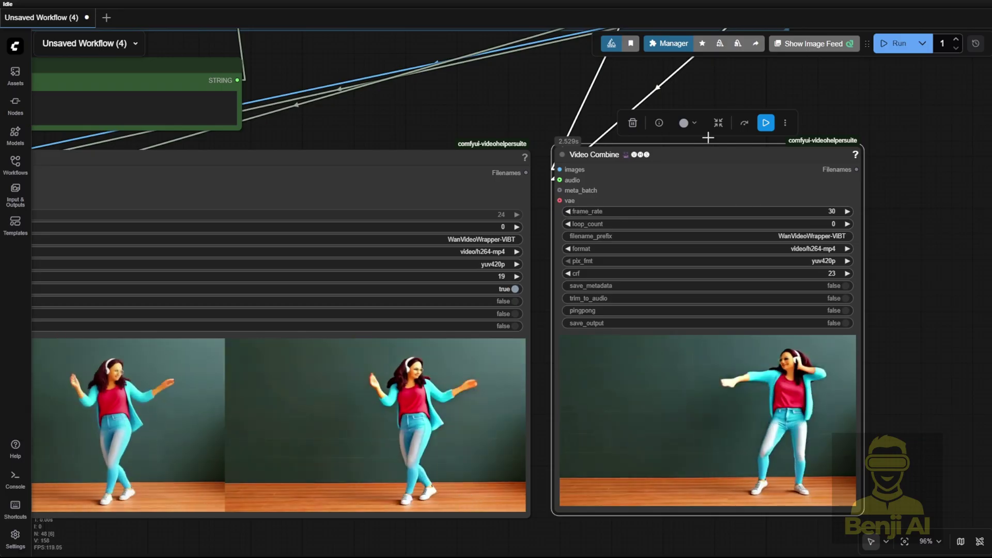
Deselect the output video node and pan over the model loaders and settings groups.
{"action": "left_click", "coordinate": [855, 110]}
{"action": "scroll", "coordinate": [863, 111], "scroll_direction": "down", "scroll_amount": 3}
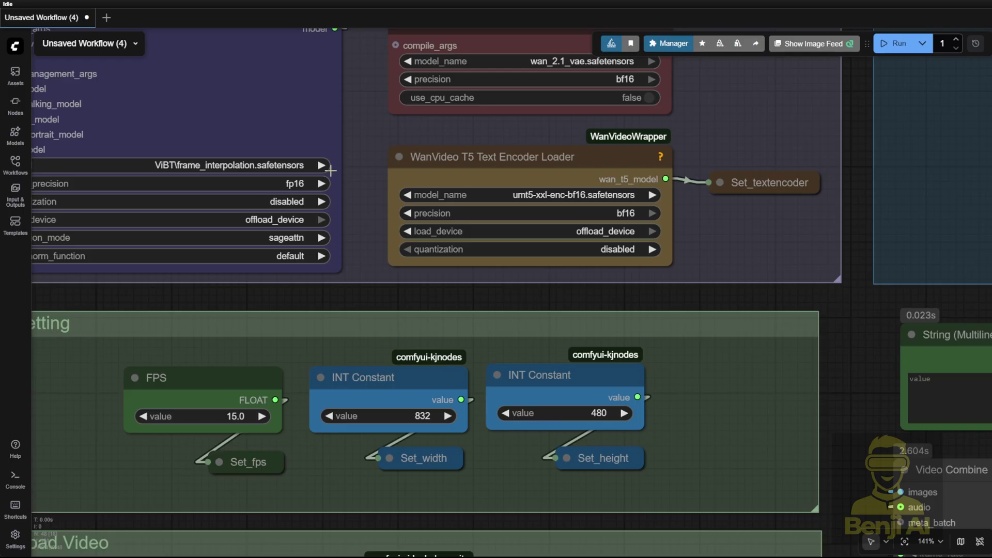
{"action": "scroll", "coordinate": [351, 153], "scroll_direction": "down", "scroll_amount": 3}
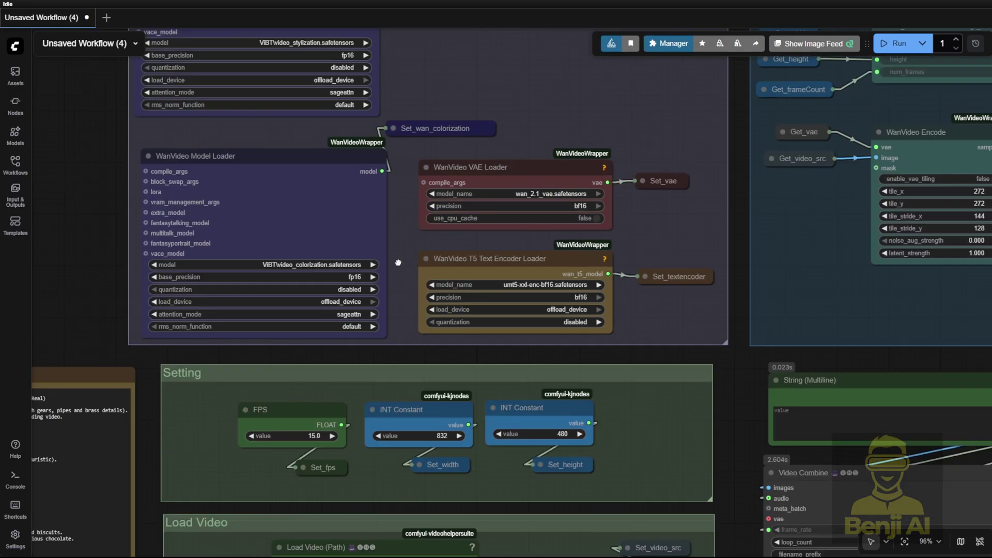
{"action": "left_click_drag", "start_coordinate": [394, 258], "coordinate": [419, 299]}
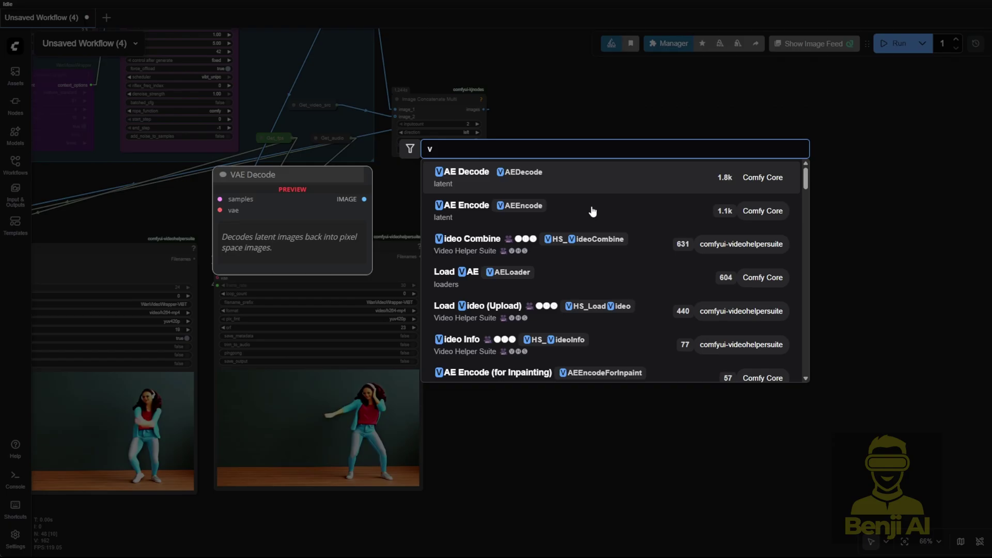
Place a RIFE VFI node (rife47, multiplier 2) taking WanVideo Decode's images as frames.
{"action": "left_click", "coordinate": [475, 178]}
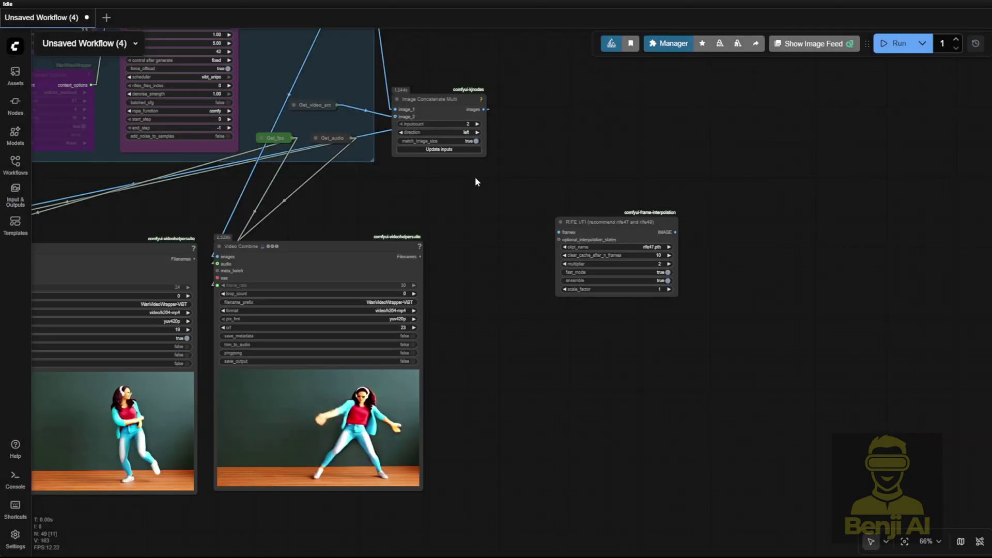
{"action": "scroll", "coordinate": [476, 177], "scroll_direction": "up", "scroll_amount": 3}
{"action": "left_click_drag", "start_coordinate": [589, 232], "coordinate": [517, 223]}
{"action": "scroll", "coordinate": [518, 224], "scroll_direction": "up", "scroll_amount": 2}
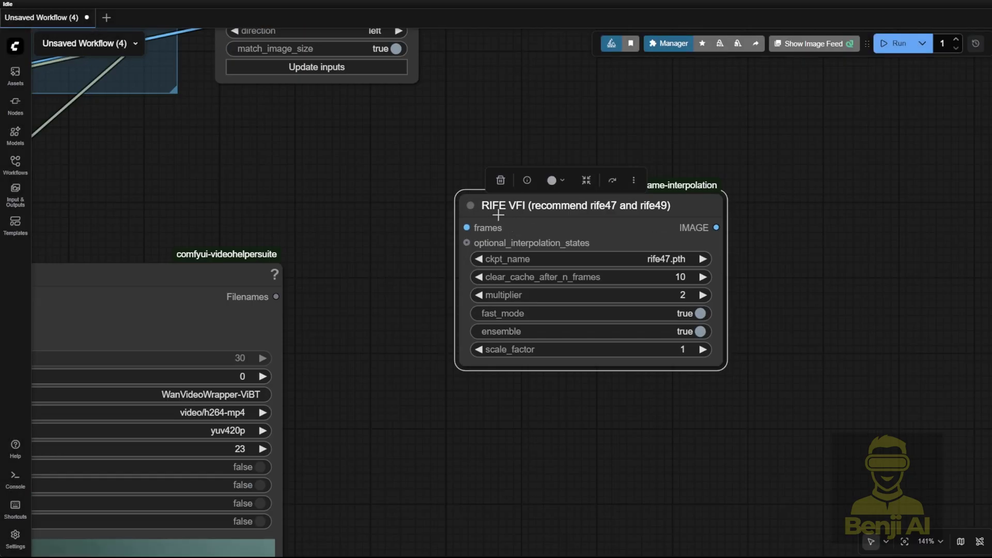
{"action": "scroll", "coordinate": [498, 212], "scroll_direction": "up", "scroll_amount": 2}
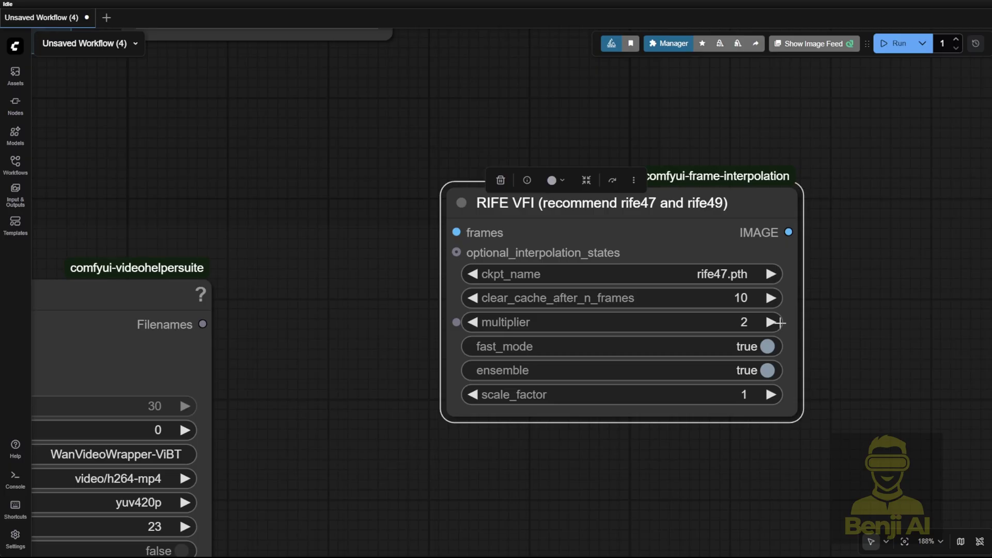
{"action": "left_click_drag", "start_coordinate": [808, 359], "coordinate": [691, 292]}
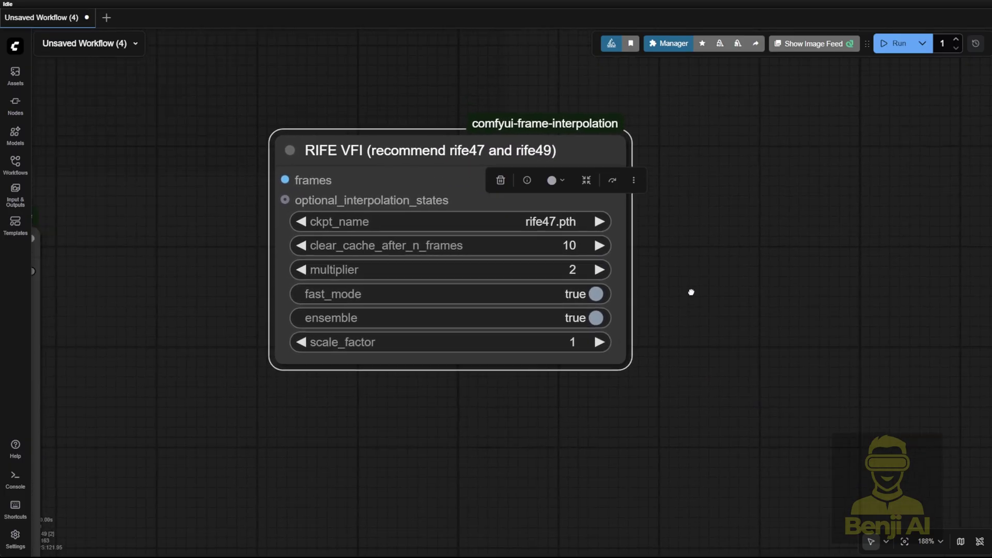
{"action": "left_click", "coordinate": [687, 329]}
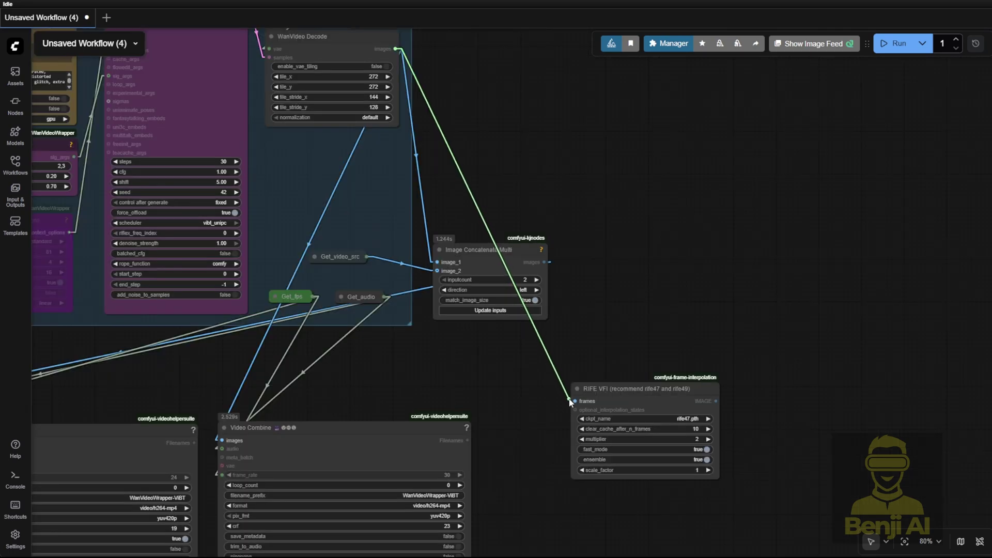
Duplicate the 30 fps Video Combine for the RIFE VFI frames and rerun the workflow.
{"action": "left_click_drag", "start_coordinate": [606, 354], "coordinate": [501, 159]}
{"action": "left_click", "coordinate": [241, 256]}
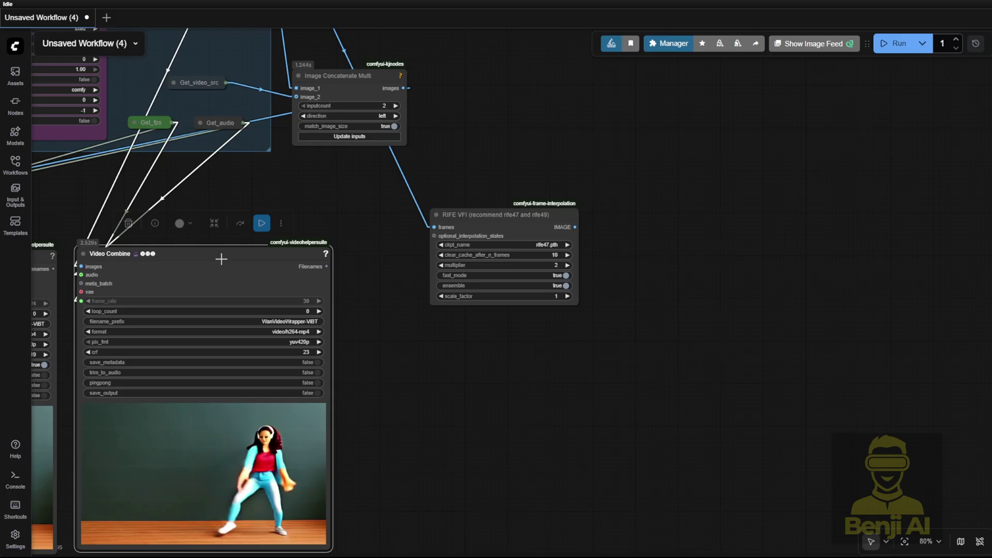
{"action": "key", "text": "ctrl+v"}
{"action": "scroll", "coordinate": [642, 277], "scroll_direction": "up", "scroll_amount": 3}
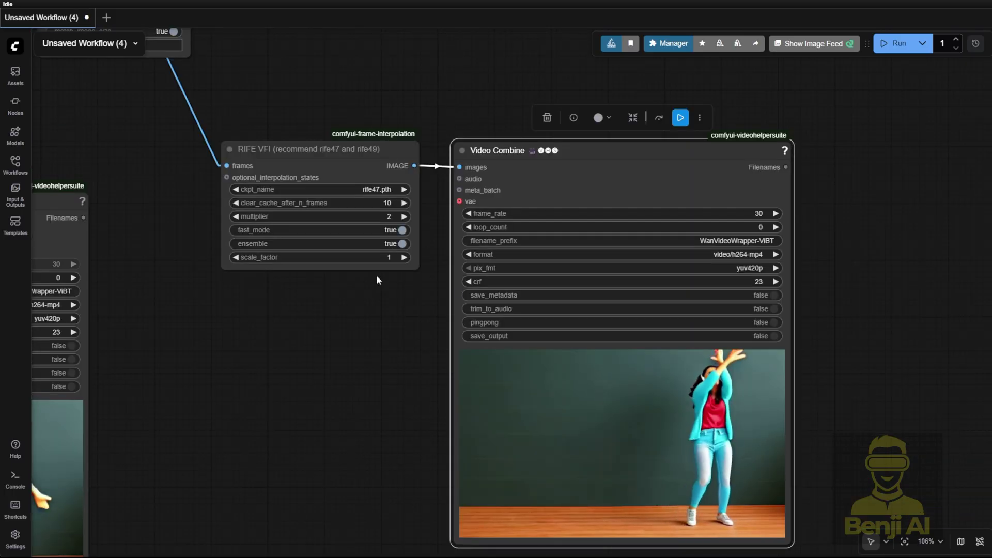
{"action": "left_click", "coordinate": [390, 413]}
{"action": "scroll", "coordinate": [390, 413], "scroll_direction": "down", "scroll_amount": 3}
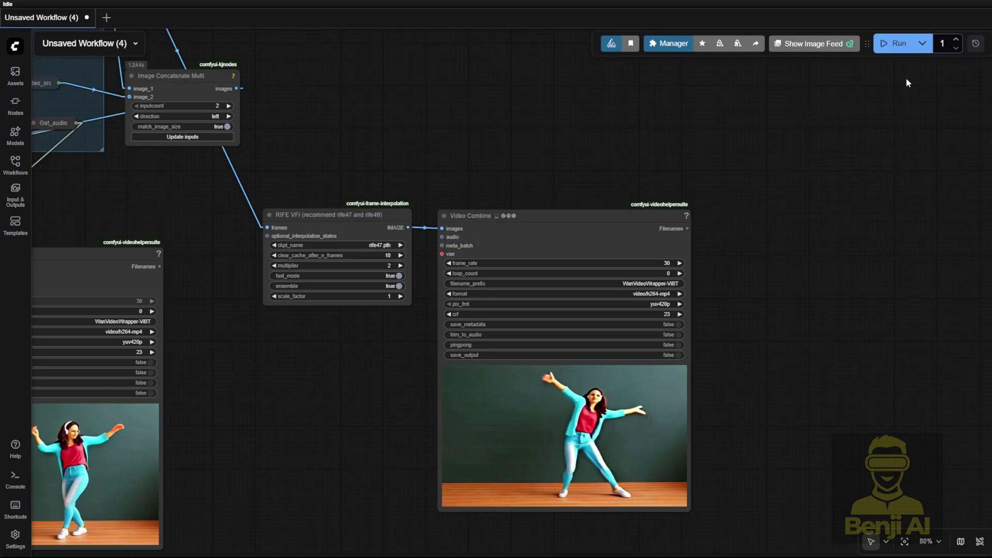
{"action": "left_click", "coordinate": [892, 44]}
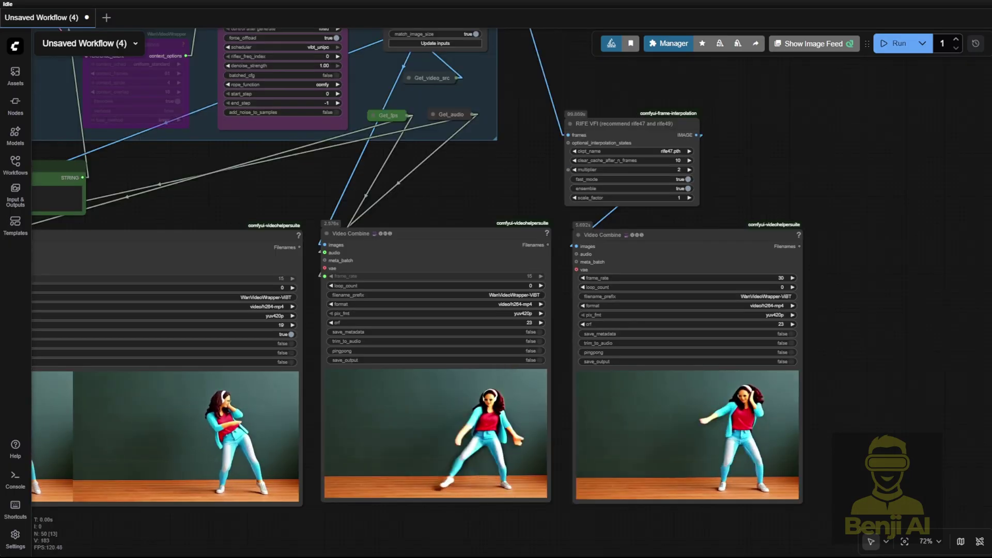
{"action": "left_click", "coordinate": [658, 171]}
{"action": "scroll", "coordinate": [721, 161], "scroll_direction": "up", "scroll_amount": 2}
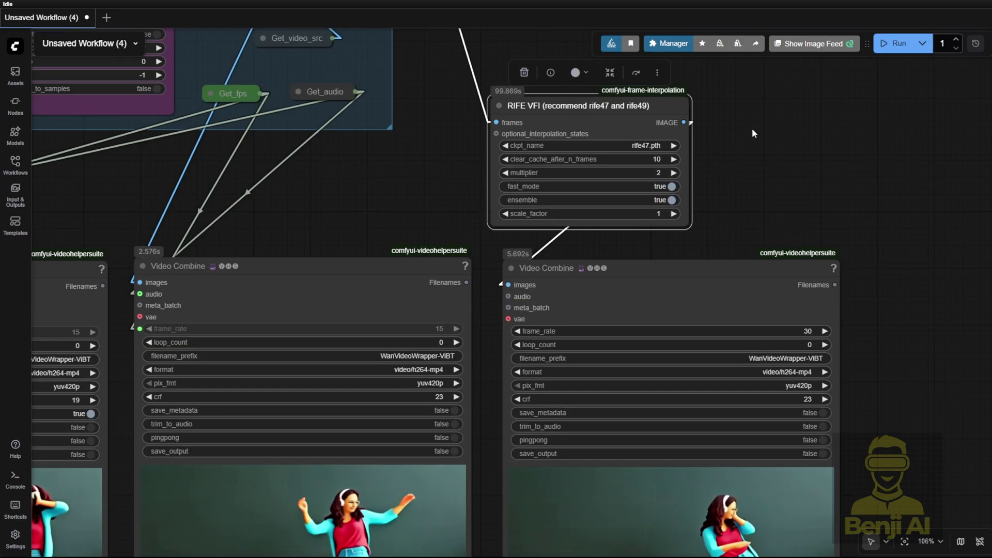
{"action": "scroll", "coordinate": [722, 162], "scroll_direction": "up", "scroll_amount": 2}
{"action": "scroll", "coordinate": [722, 162], "scroll_direction": "up", "scroll_amount": 2}
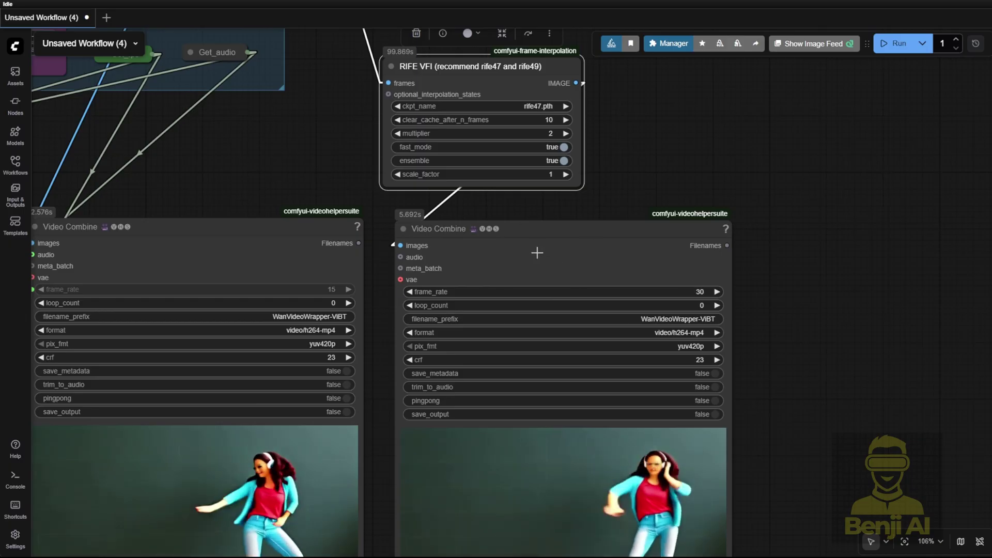
{"action": "scroll", "coordinate": [555, 470], "scroll_direction": "down", "scroll_amount": 2}
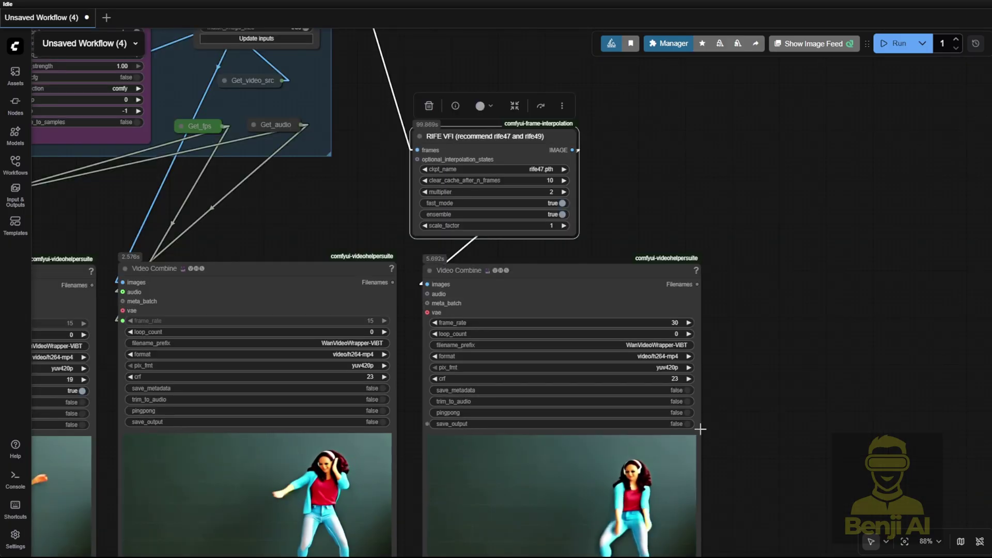
{"action": "scroll", "coordinate": [554, 469], "scroll_direction": "down", "scroll_amount": 2}
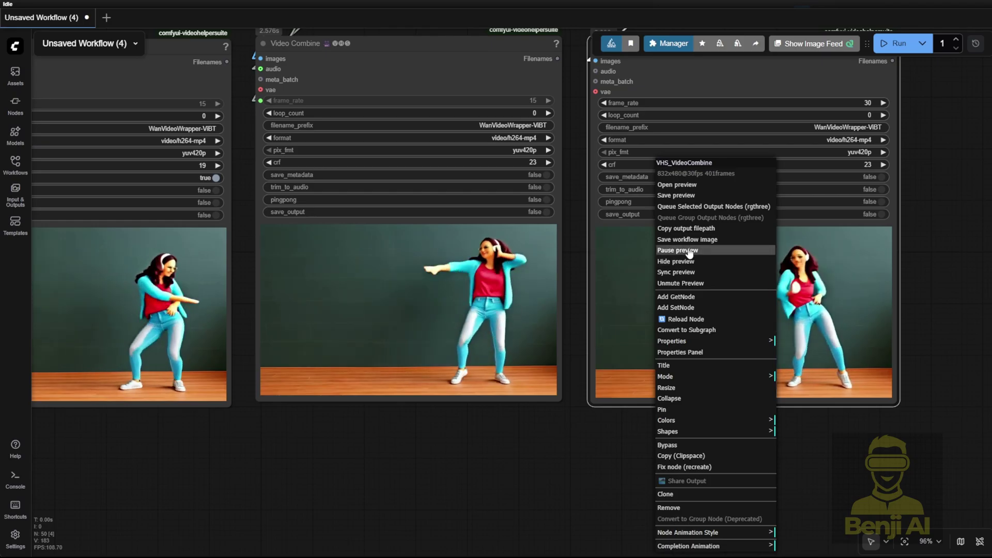
{"action": "left_click", "coordinate": [678, 251]}
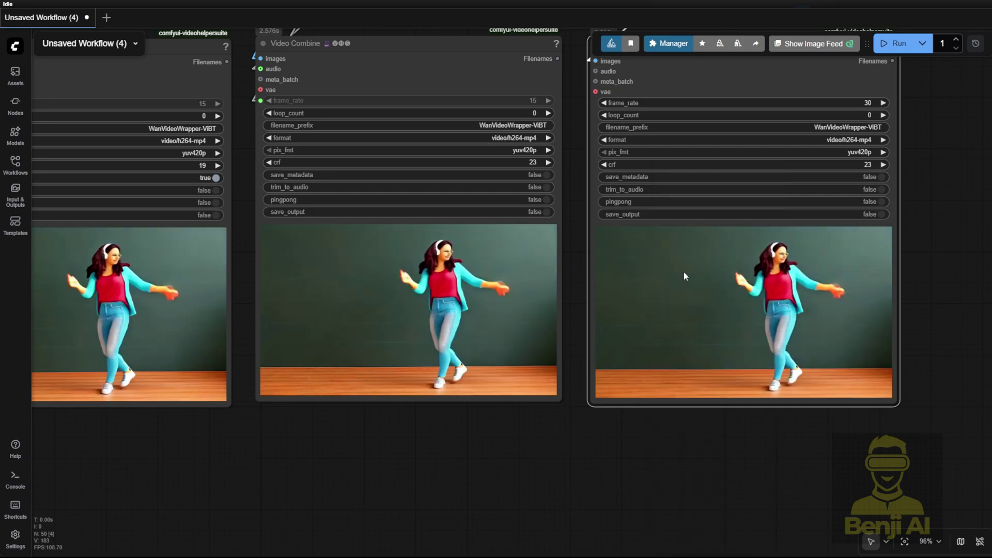
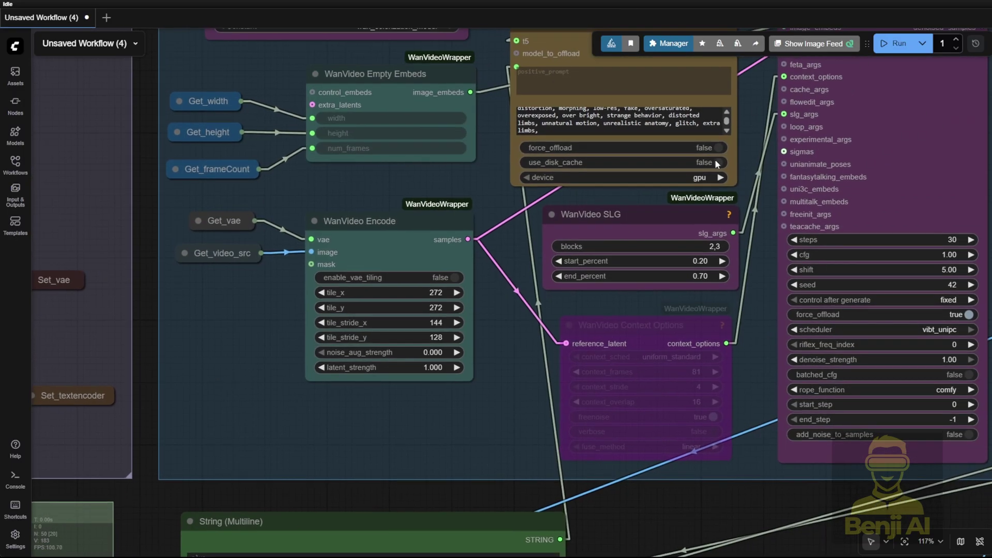
{"action": "scroll", "coordinate": [876, 146], "scroll_direction": "down", "scroll_amount": 1}
{"action": "scroll", "coordinate": [861, 163], "scroll_direction": "down", "scroll_amount": 1}
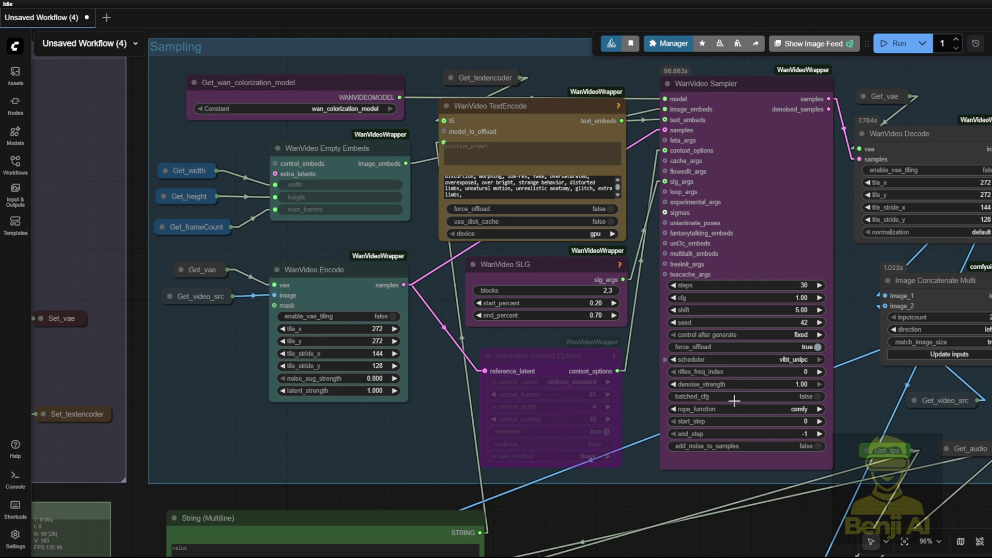
{"action": "left_click_drag", "start_coordinate": [261, 431], "coordinate": [752, 424]}
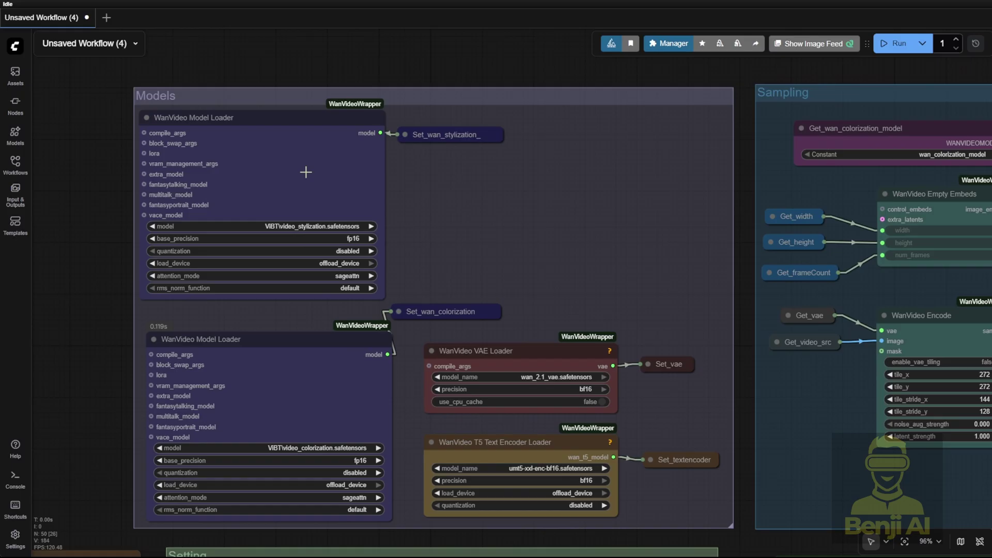
{"action": "left_click_drag", "start_coordinate": [675, 425], "coordinate": [640, 335]}
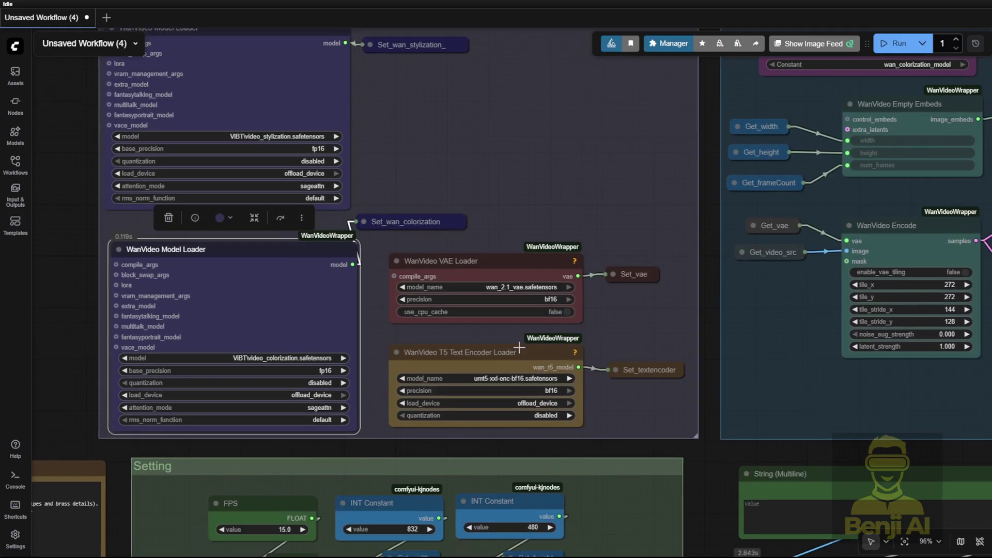
{"action": "mouse_move", "coordinate": [496, 442]}
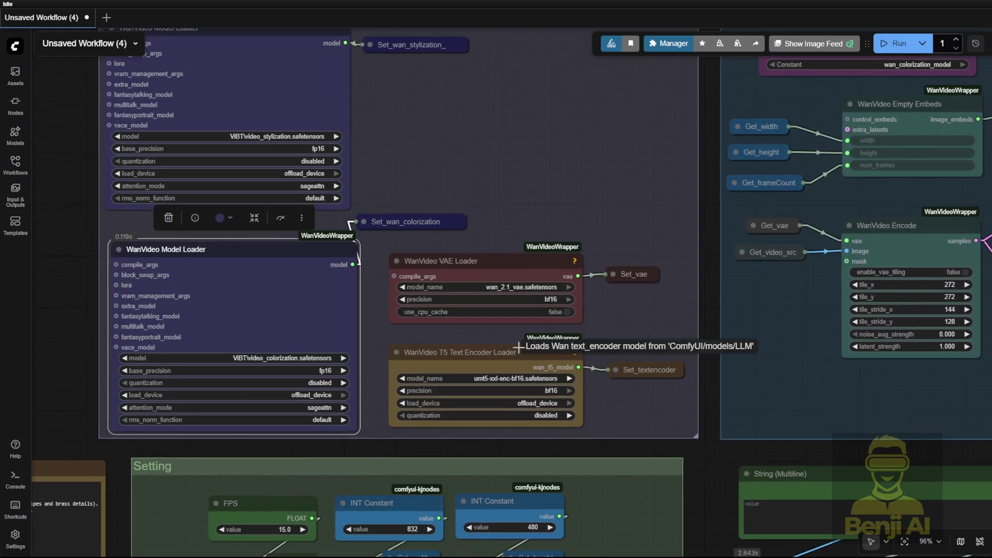
{"action": "scroll", "coordinate": [807, 391], "scroll_direction": "down", "scroll_amount": 3}
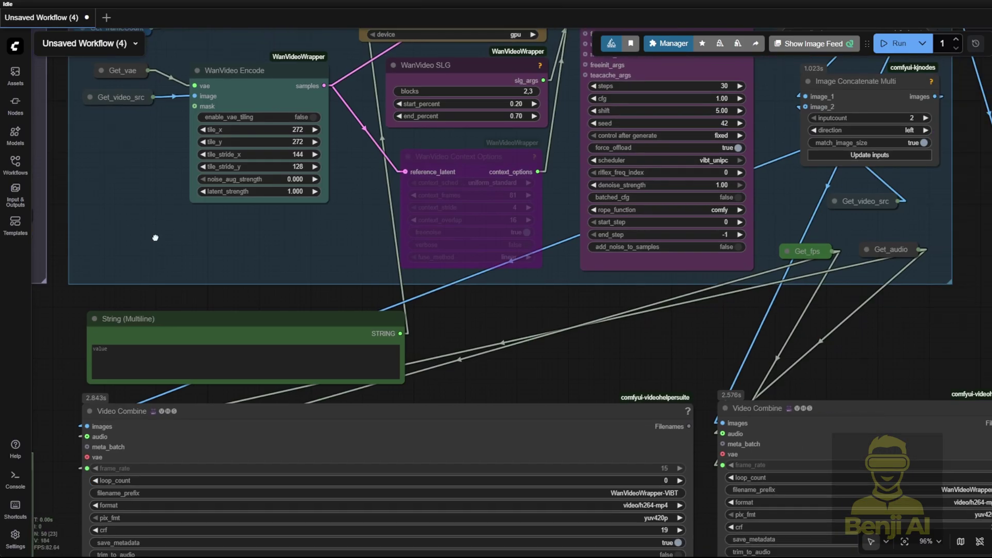
{"action": "scroll", "coordinate": [465, 233], "scroll_direction": "up", "scroll_amount": 3}
{"action": "left_click_drag", "start_coordinate": [563, 227], "coordinate": [302, 221]}
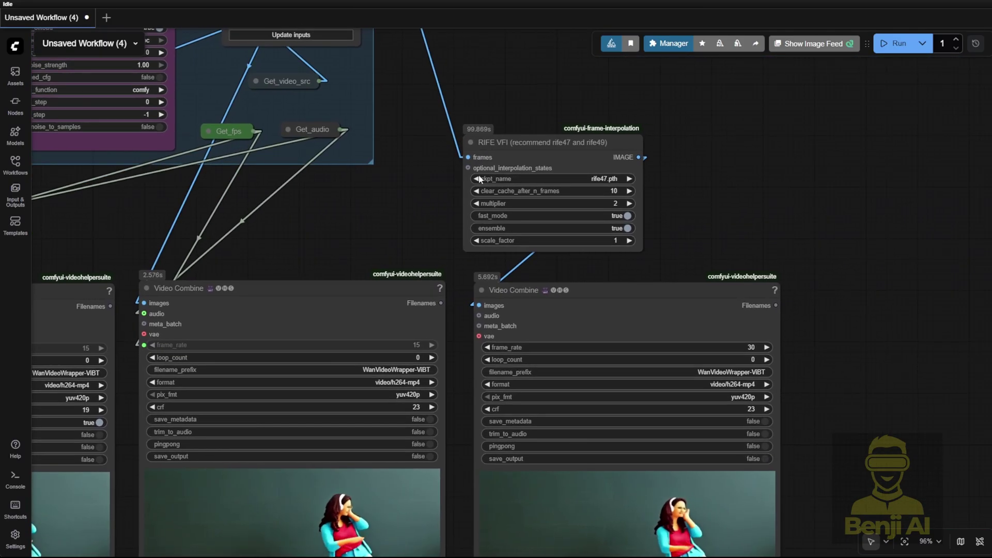
{"action": "left_click", "coordinate": [597, 143]}
{"action": "left_click_drag", "start_coordinate": [768, 155], "coordinate": [721, 220]}
{"action": "scroll", "coordinate": [722, 219], "scroll_direction": "up", "scroll_amount": 2}
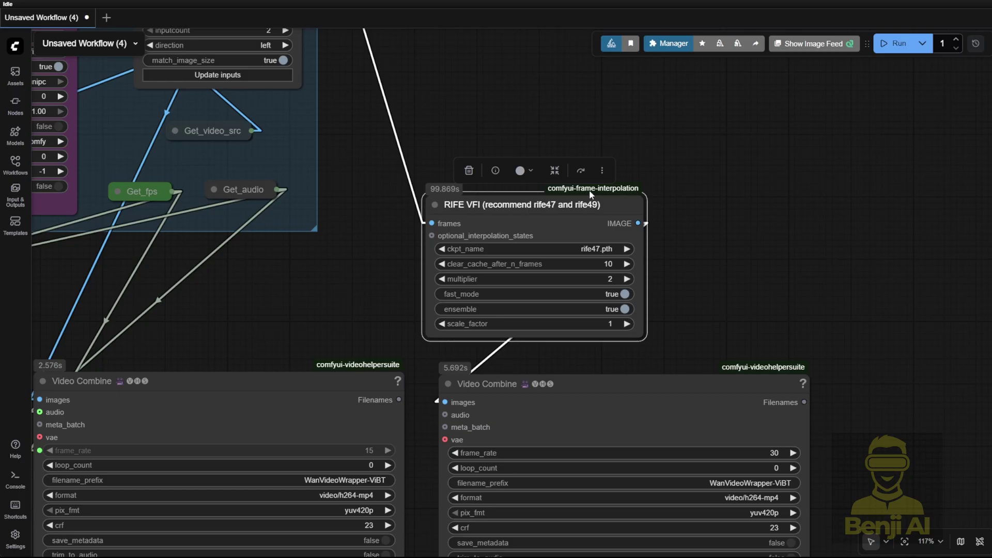
{"action": "scroll", "coordinate": [591, 195], "scroll_direction": "down", "scroll_amount": 2}
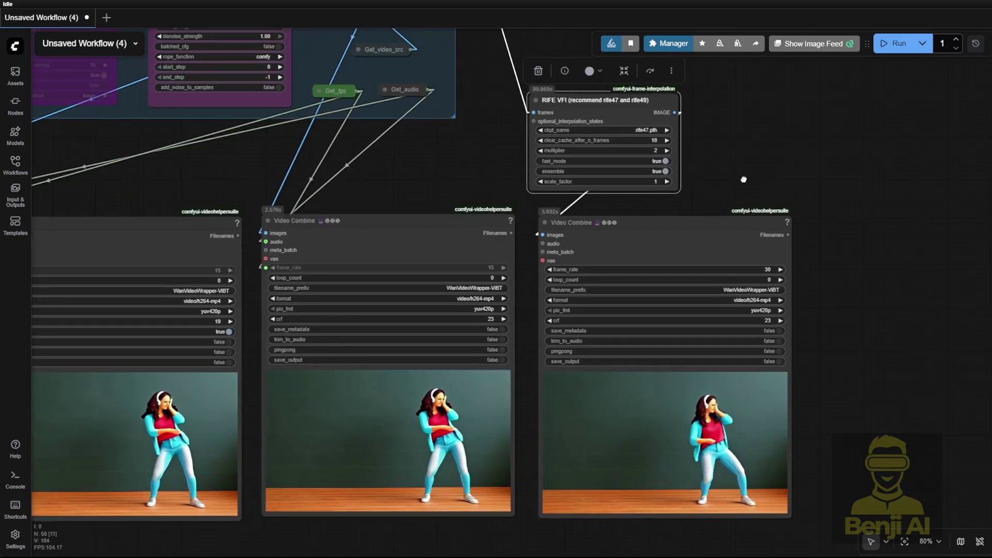
{"action": "left_click_drag", "start_coordinate": [590, 155], "coordinate": [581, 202]}
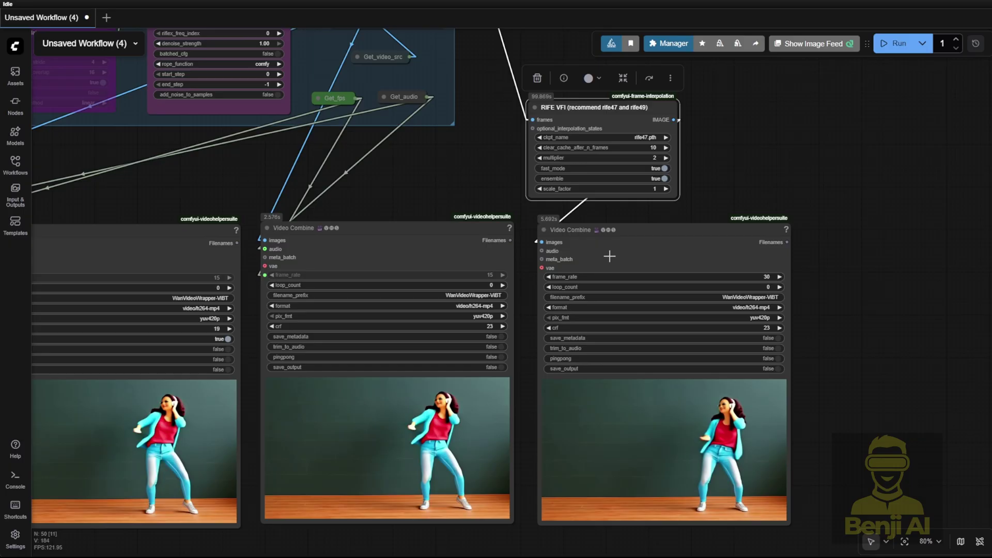
{"action": "scroll", "coordinate": [654, 143], "scroll_direction": "down", "scroll_amount": 4}
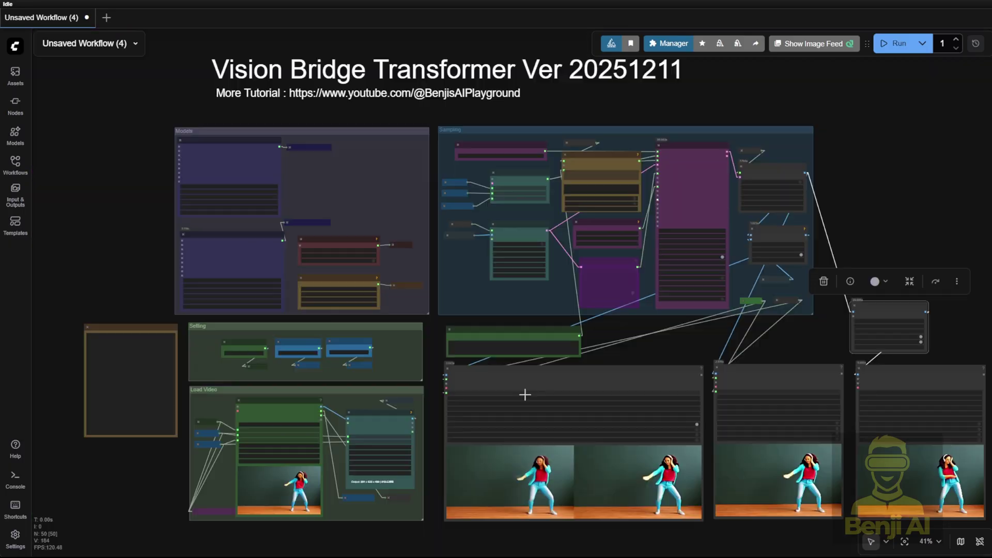